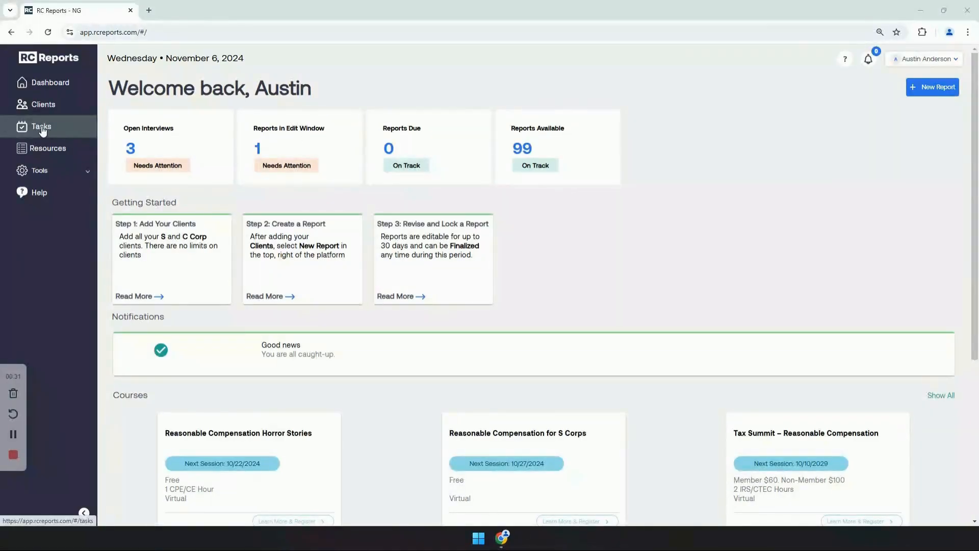
Step: Review the task lists for open interviews, reports in the edit window and clients with no reports
{"action": "left_click", "coordinate": [43, 130]}
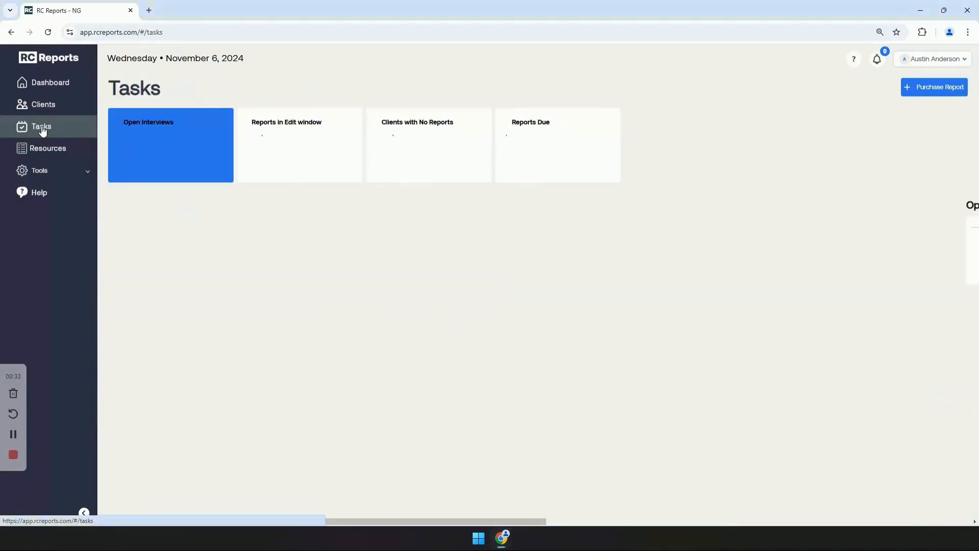
{"action": "left_click", "coordinate": [55, 88]}
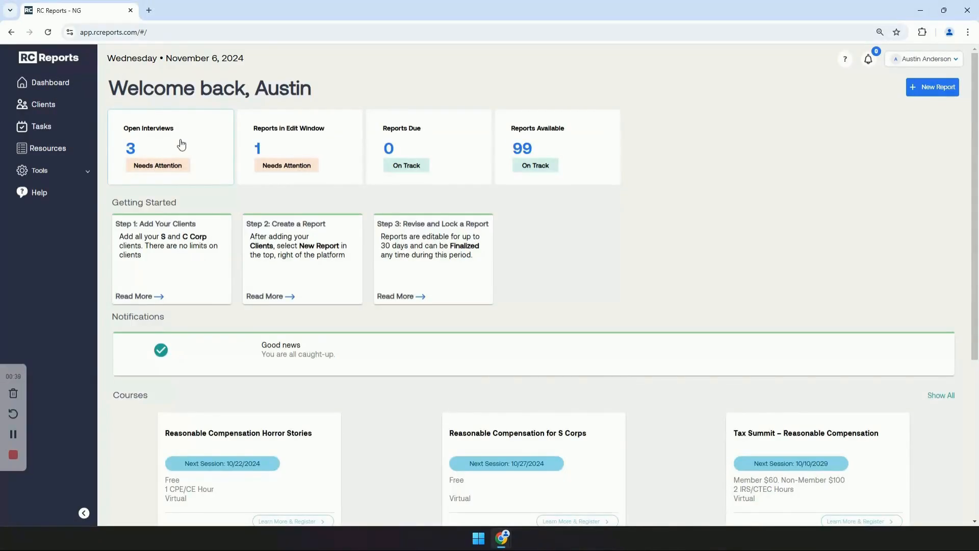
{"action": "left_click", "coordinate": [181, 145]}
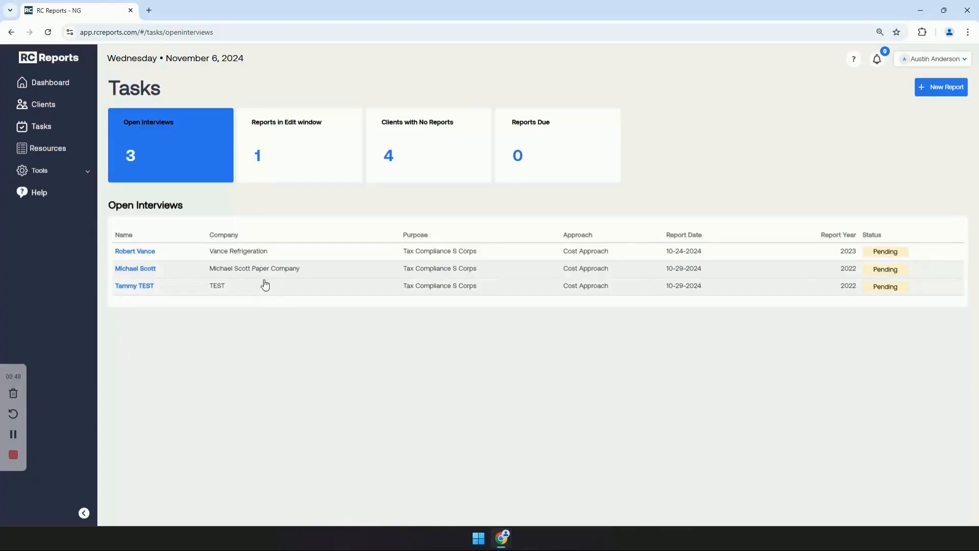
{"action": "left_click", "coordinate": [308, 156]}
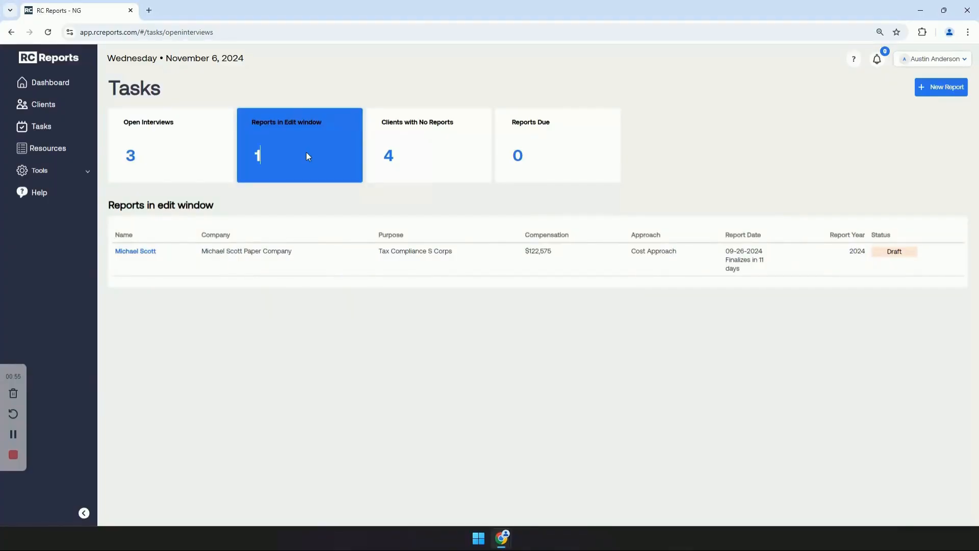
{"action": "left_click", "coordinate": [421, 153]}
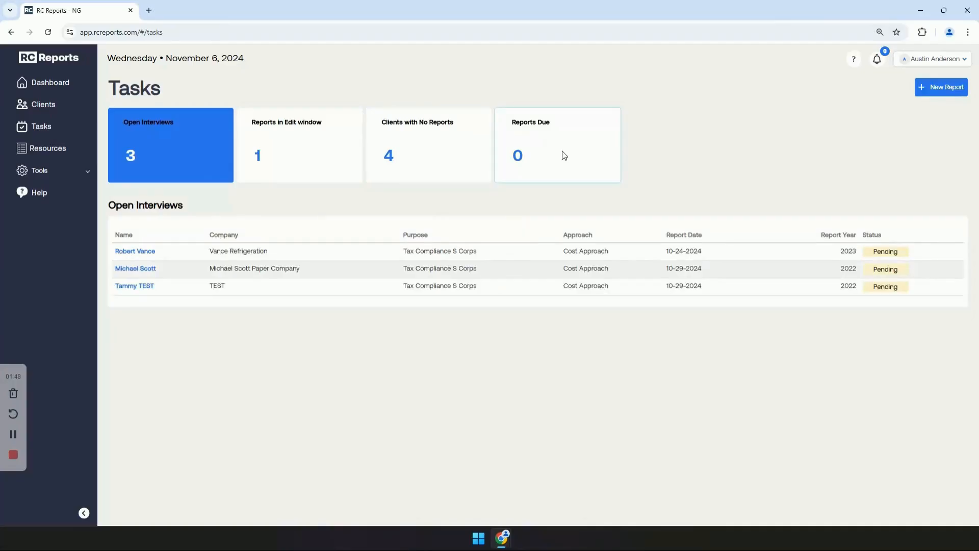
Step: Open the list of all clients and sort it by reports, sub reports and finally run date
{"action": "left_click", "coordinate": [44, 108]}
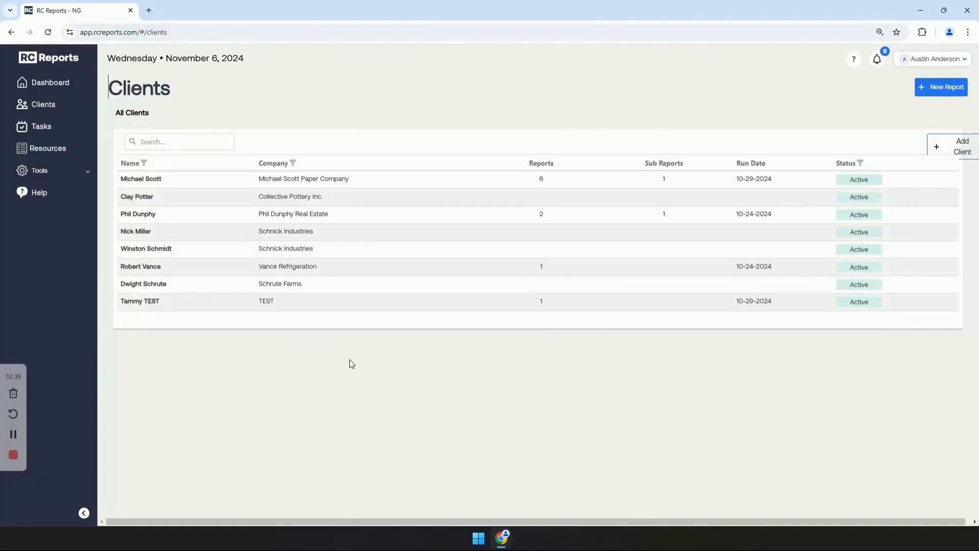
{"action": "left_click", "coordinate": [540, 167]}
{"action": "left_click", "coordinate": [671, 163]}
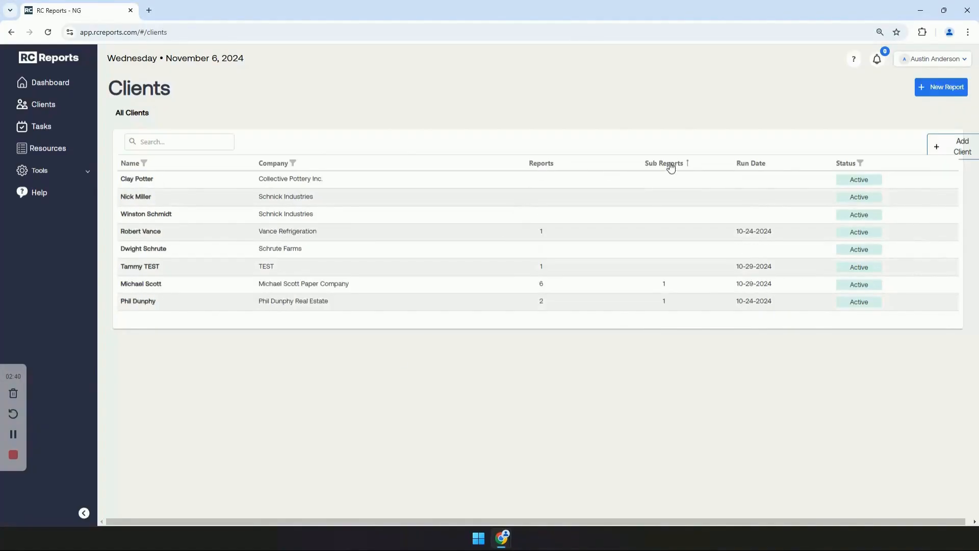
{"action": "left_click", "coordinate": [749, 166]}
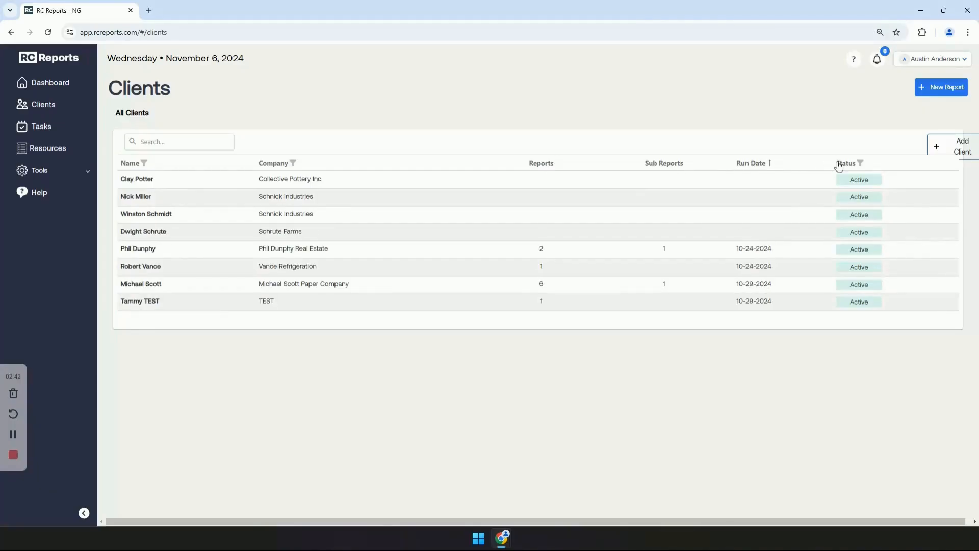
Step: Check the status and name filters of the client list, and filter the companies to Schnick Industries only
{"action": "left_click", "coordinate": [861, 164]}
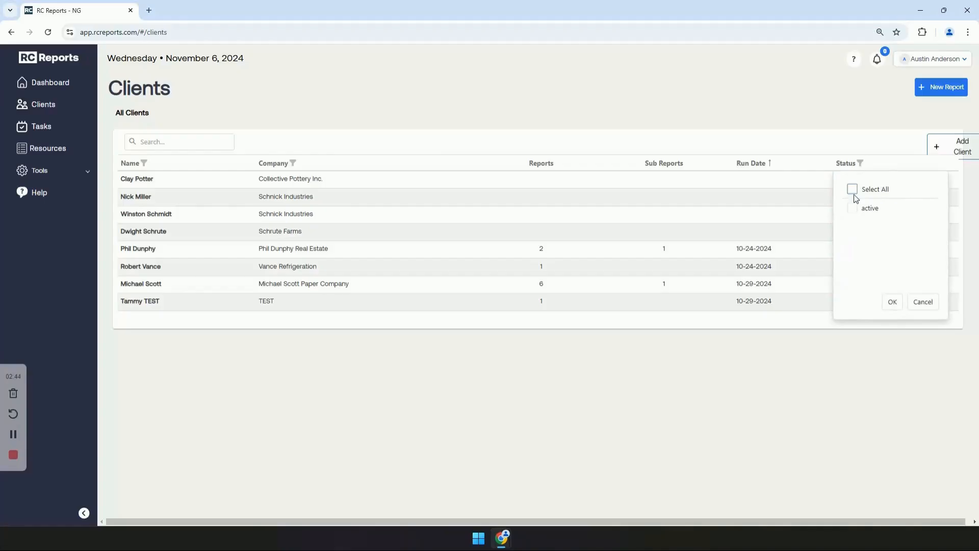
{"action": "left_click", "coordinate": [144, 165]}
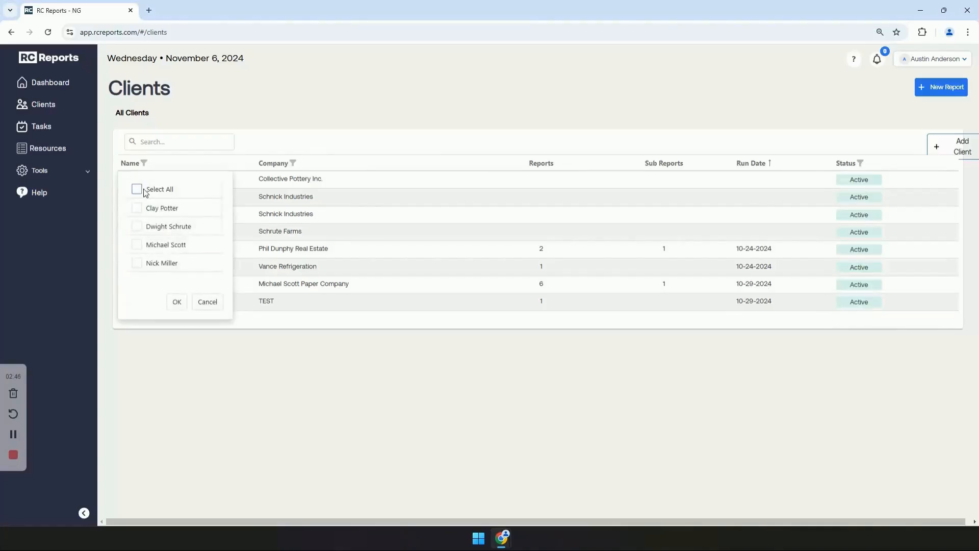
{"action": "left_click", "coordinate": [293, 164]}
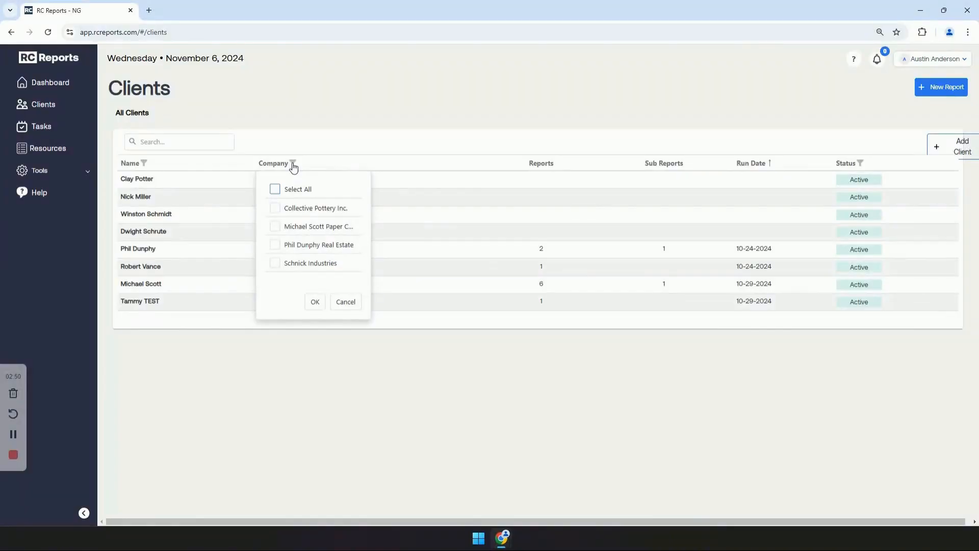
{"action": "left_click", "coordinate": [275, 263]}
{"action": "left_click", "coordinate": [314, 302]}
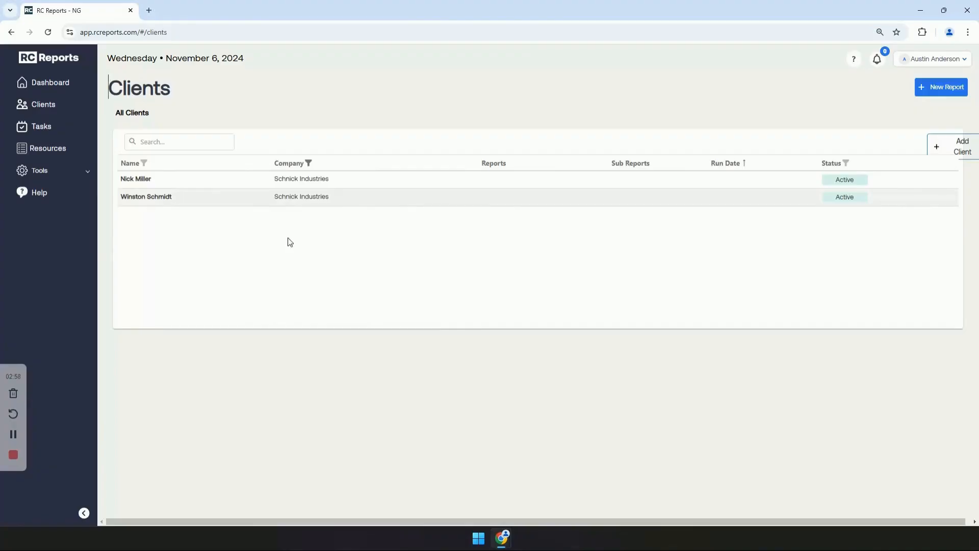
Step: Clear the Schnick Industries company filter from the client list
{"action": "left_click", "coordinate": [308, 164]}
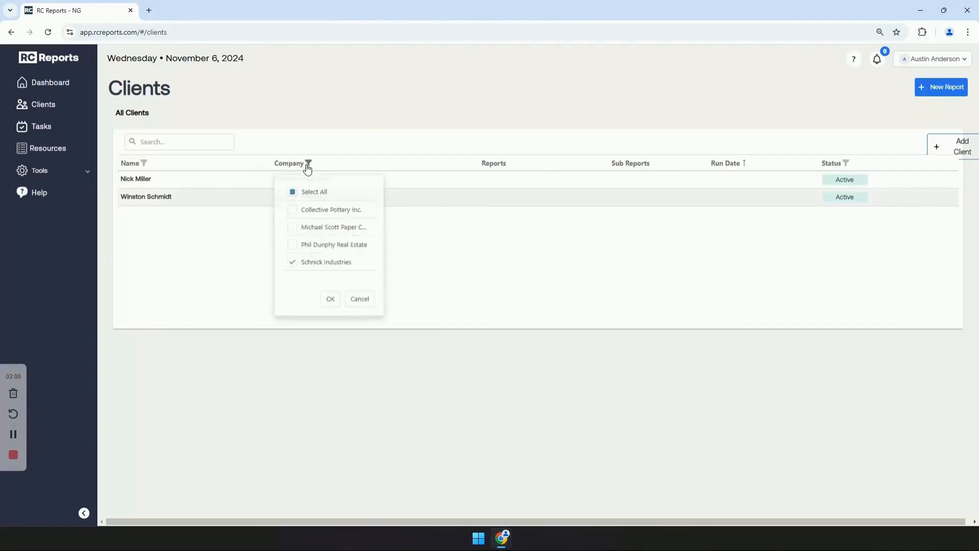
{"action": "left_click", "coordinate": [291, 262]}
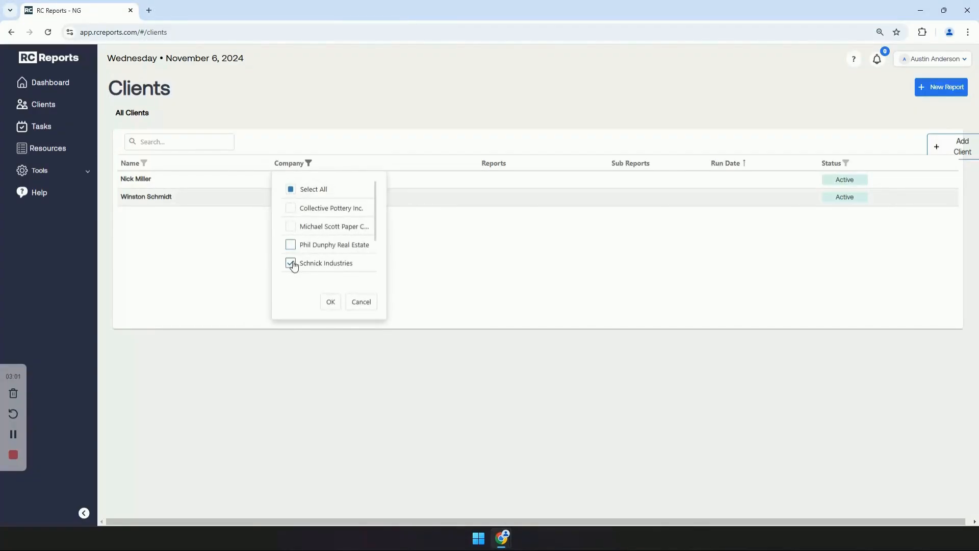
{"action": "left_click", "coordinate": [330, 301]}
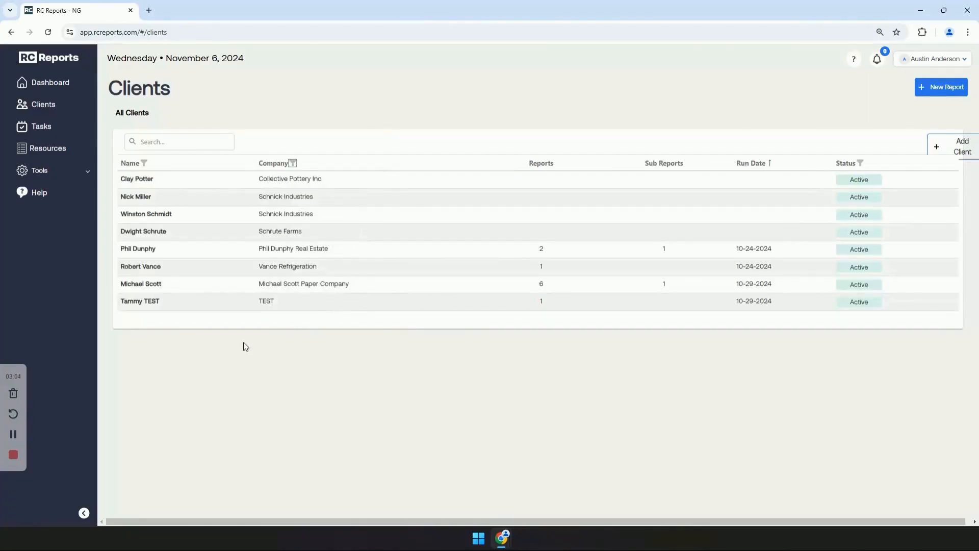
Step: Start a new report for the first listed Schnick Industries client with the purpose Tax Compliance for S Corps
{"action": "left_click", "coordinate": [280, 196]}
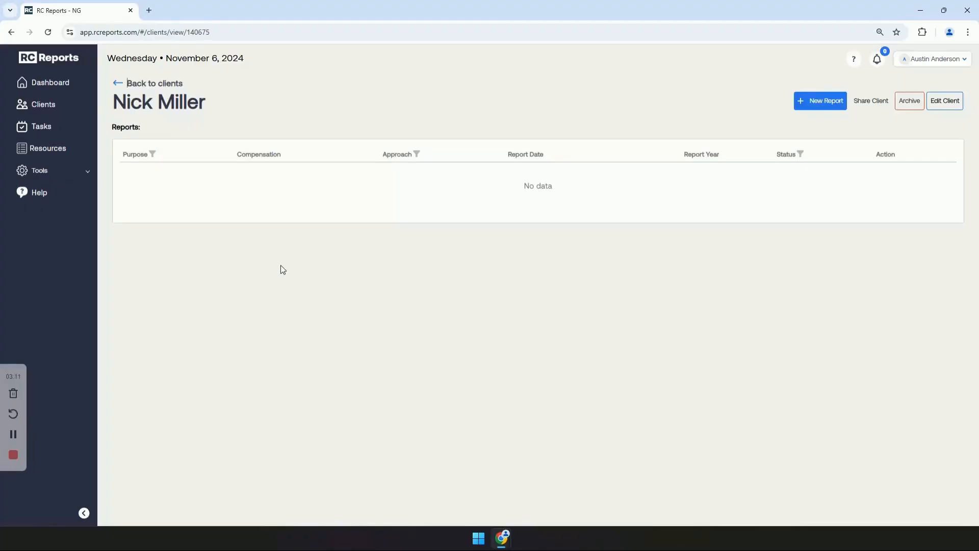
{"action": "left_click", "coordinate": [812, 102]}
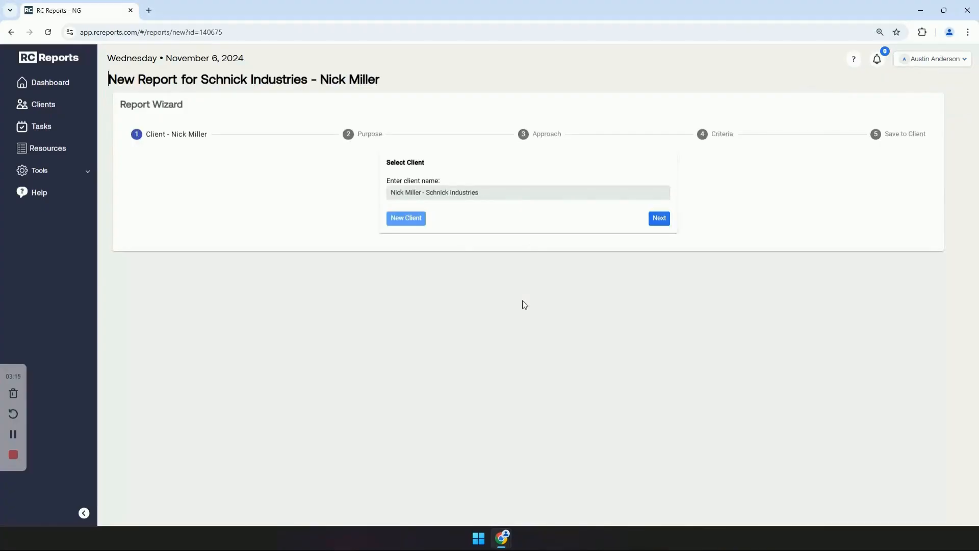
{"action": "left_click", "coordinate": [652, 220]}
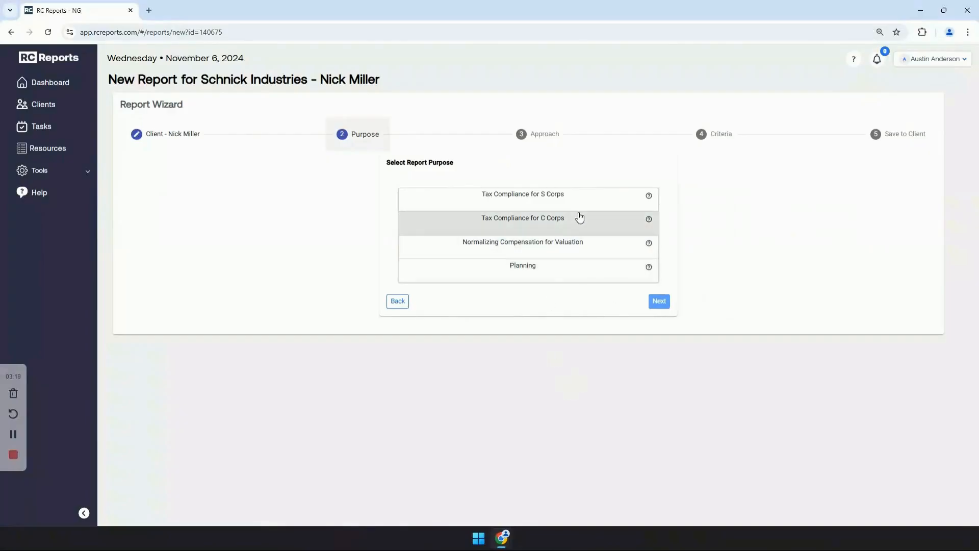
{"action": "left_click", "coordinate": [587, 205]}
{"action": "left_click", "coordinate": [658, 301]}
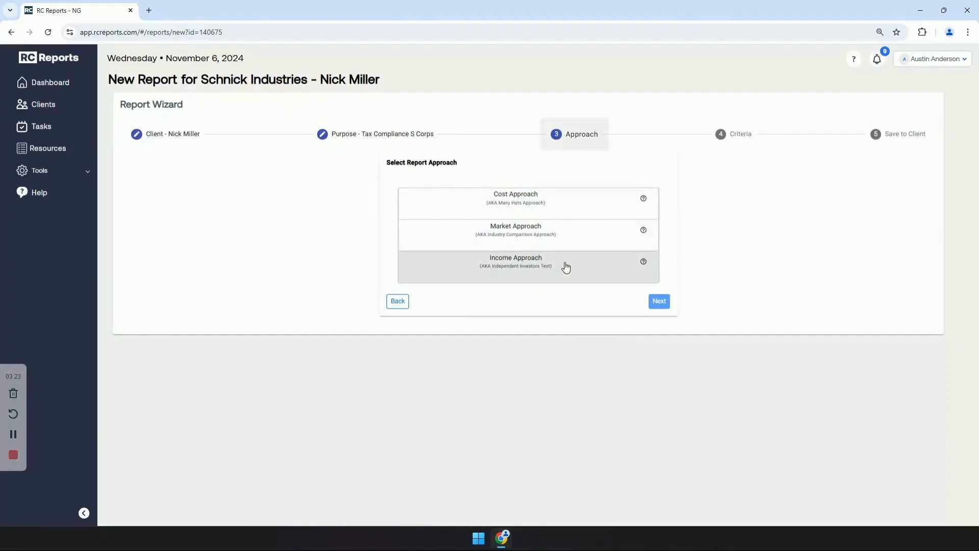
Step: Choose the Cost Approach for the report and set its tax year to 2024, keeping both interview completion options at Yes
{"action": "mouse_move", "coordinate": [643, 200]}
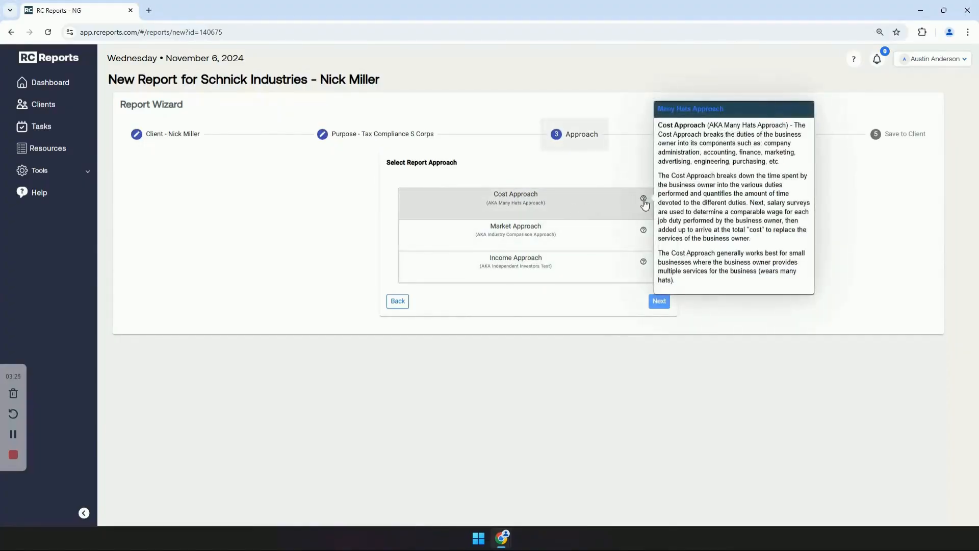
{"action": "left_click", "coordinate": [618, 215]}
{"action": "left_click", "coordinate": [659, 302]}
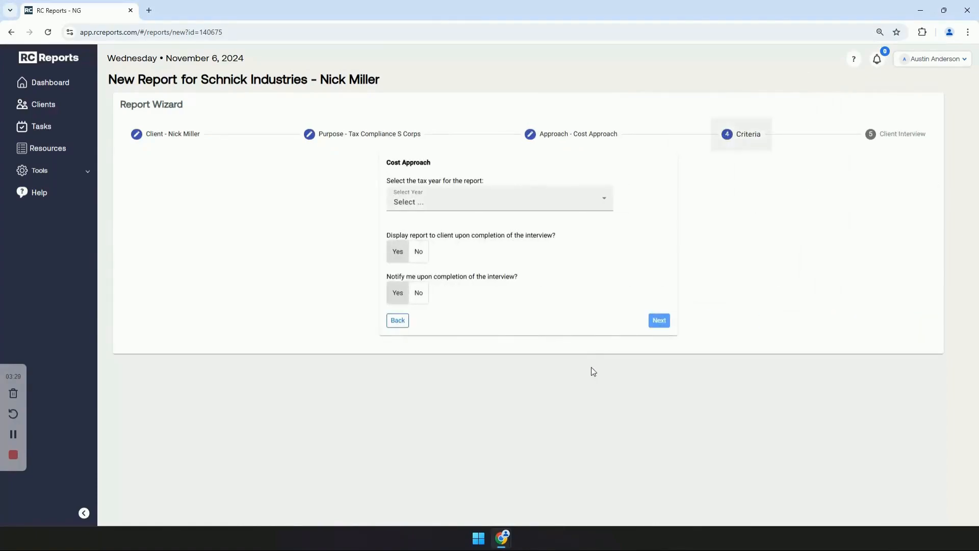
{"action": "left_click", "coordinate": [521, 203]}
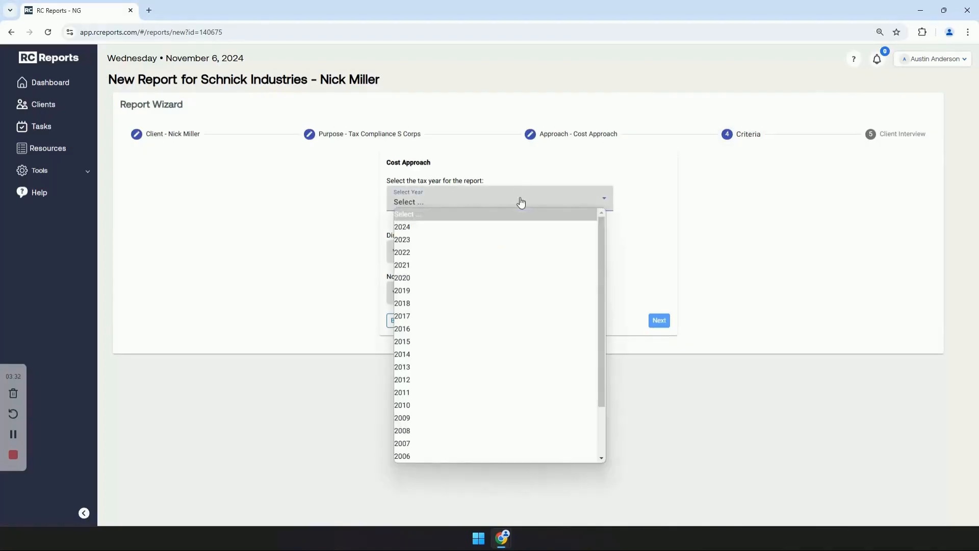
{"action": "left_click", "coordinate": [415, 228]}
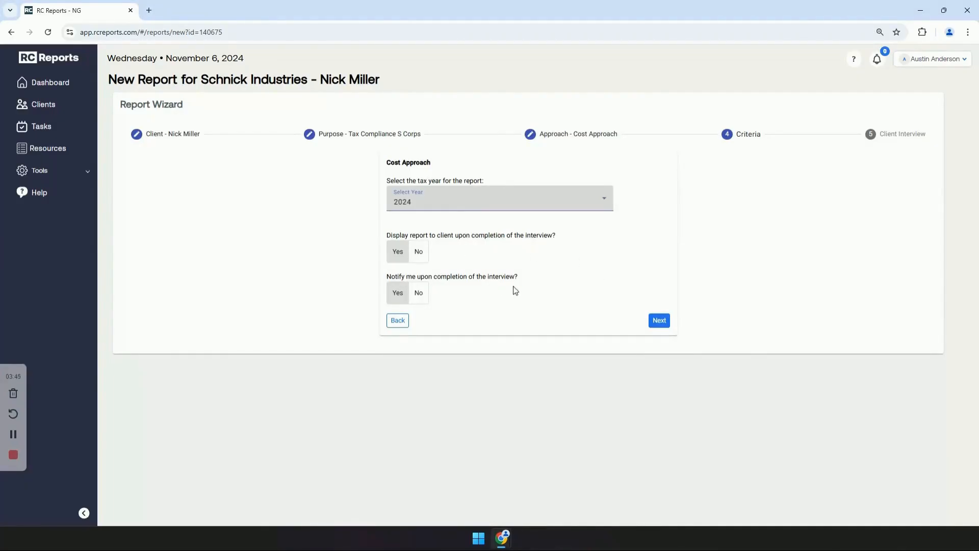
{"action": "left_click", "coordinate": [658, 321]}
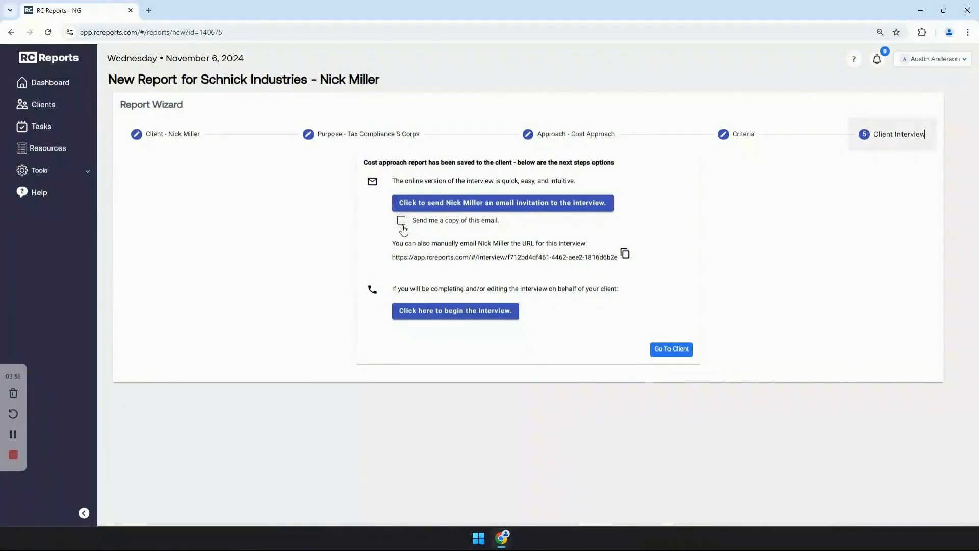
Step: Begin the interview on the client's behalf, setting 40 working hours per week and the location to Coconino County, Arizona
{"action": "left_click", "coordinate": [461, 320]}
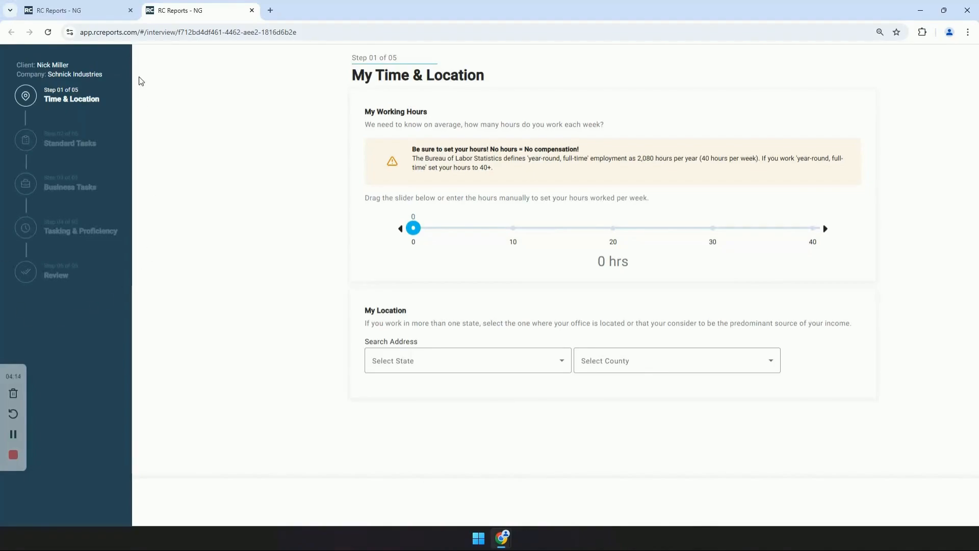
{"action": "left_click_drag", "start_coordinate": [413, 228], "coordinate": [836, 225]}
{"action": "left_click", "coordinate": [457, 349]}
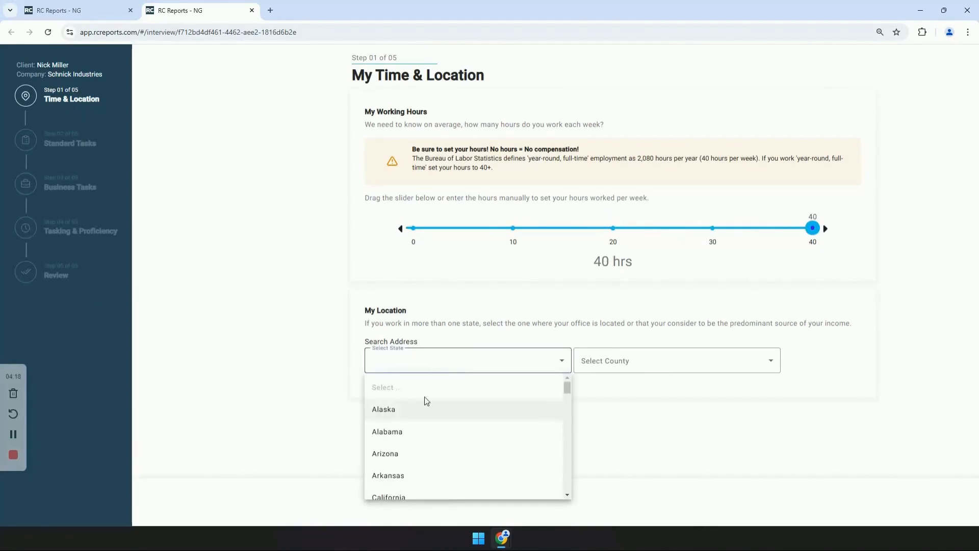
{"action": "left_click", "coordinate": [406, 458]}
{"action": "left_click", "coordinate": [617, 359]}
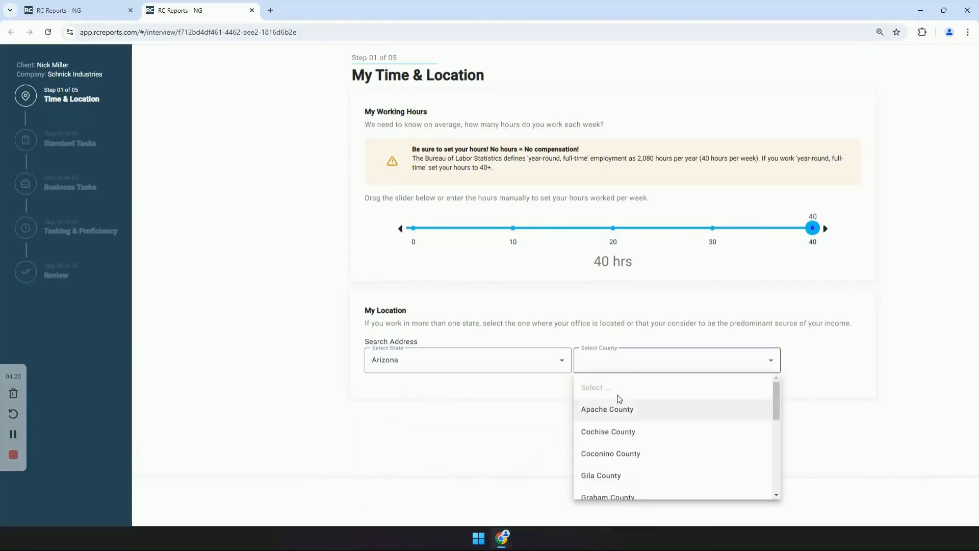
{"action": "left_click", "coordinate": [614, 454]}
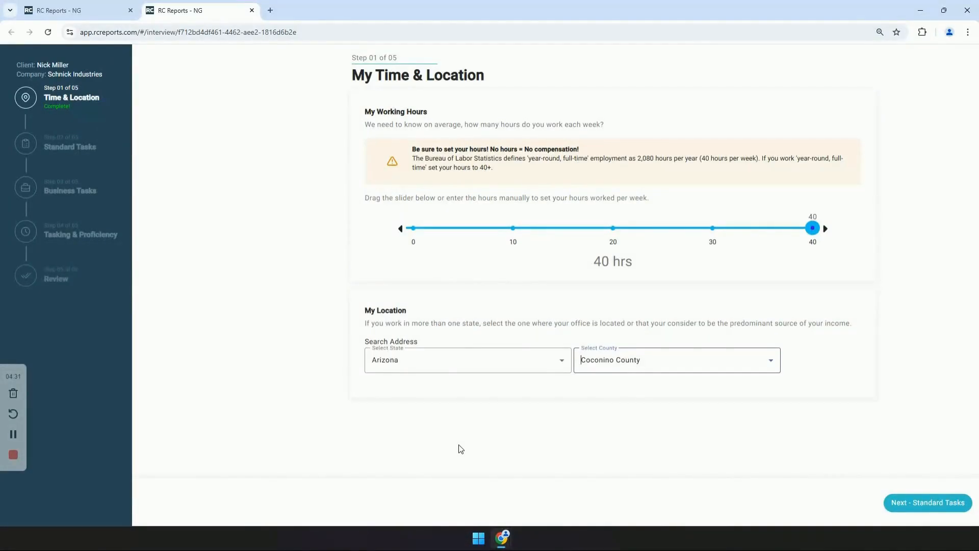
Step: Proceed to the standard tasks and add Sales Representative from the Marketing category
{"action": "left_click", "coordinate": [920, 503]}
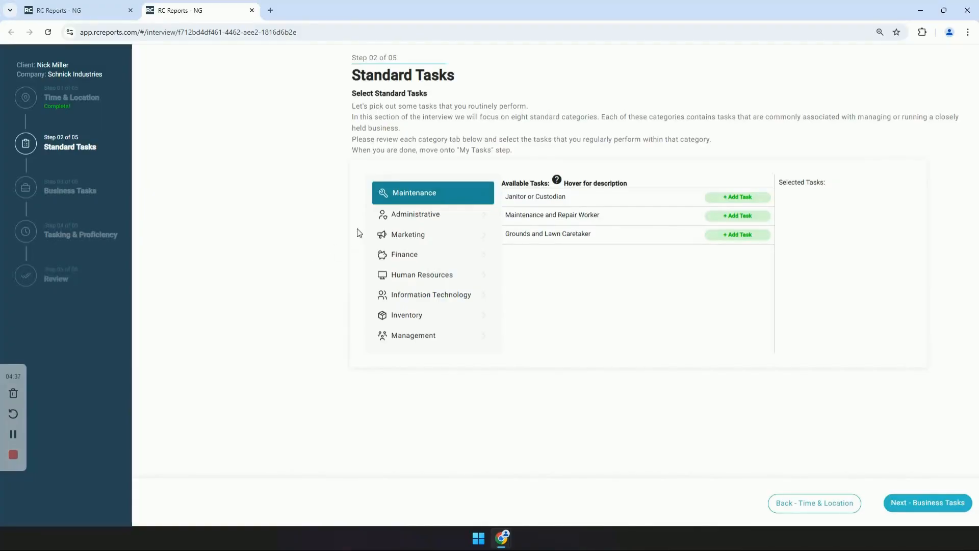
{"action": "left_click", "coordinate": [415, 220]}
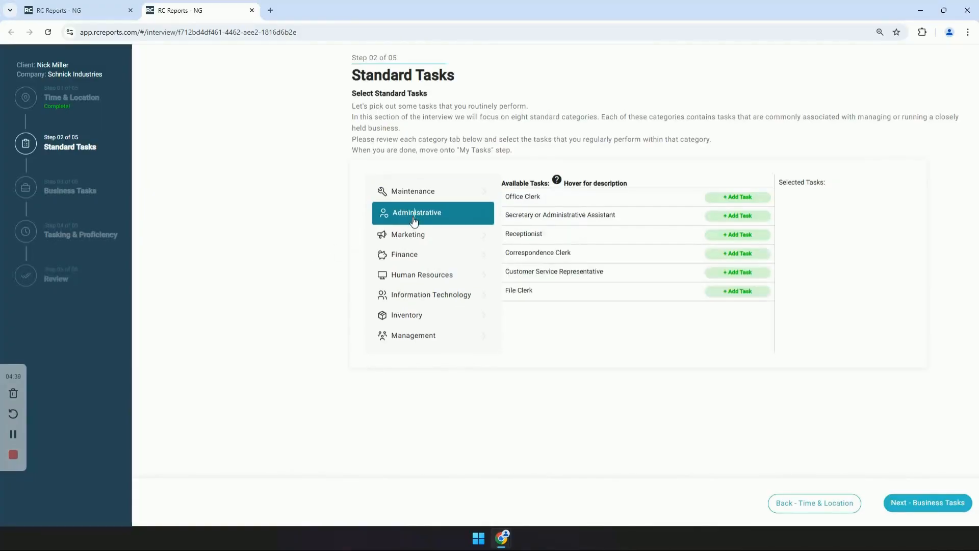
{"action": "left_click", "coordinate": [408, 236]}
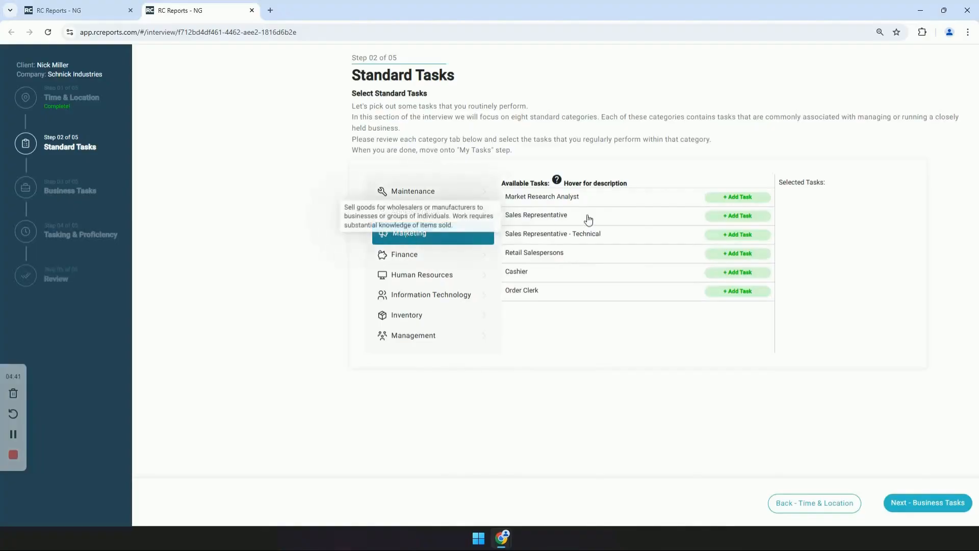
{"action": "left_click", "coordinate": [731, 217]}
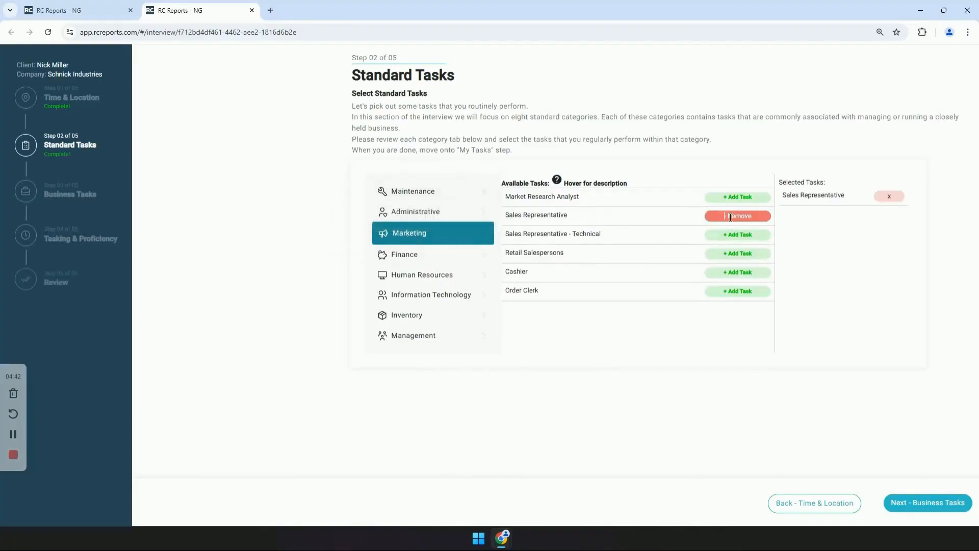
Step: Look through the Finance category and add Human Resources Generalist from the Human Resources tasks
{"action": "left_click", "coordinate": [411, 254]}
{"action": "left_click", "coordinate": [409, 278]}
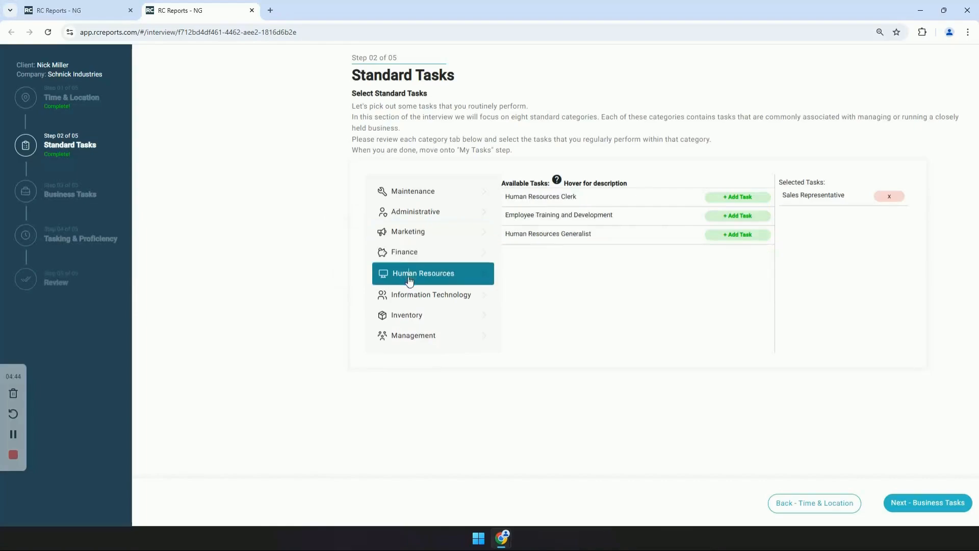
{"action": "left_click", "coordinate": [729, 235]}
Step: Look through the Information Technology, Inventory and Management categories and try to add the Chief Executive task, cancelling at the caution
{"action": "left_click", "coordinate": [432, 294]}
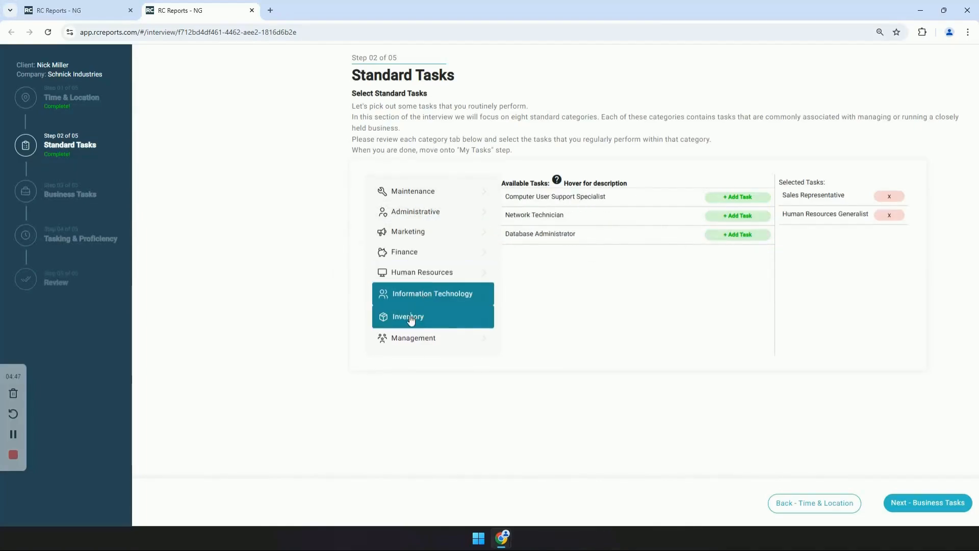
{"action": "left_click", "coordinate": [411, 315]}
{"action": "left_click", "coordinate": [418, 340]}
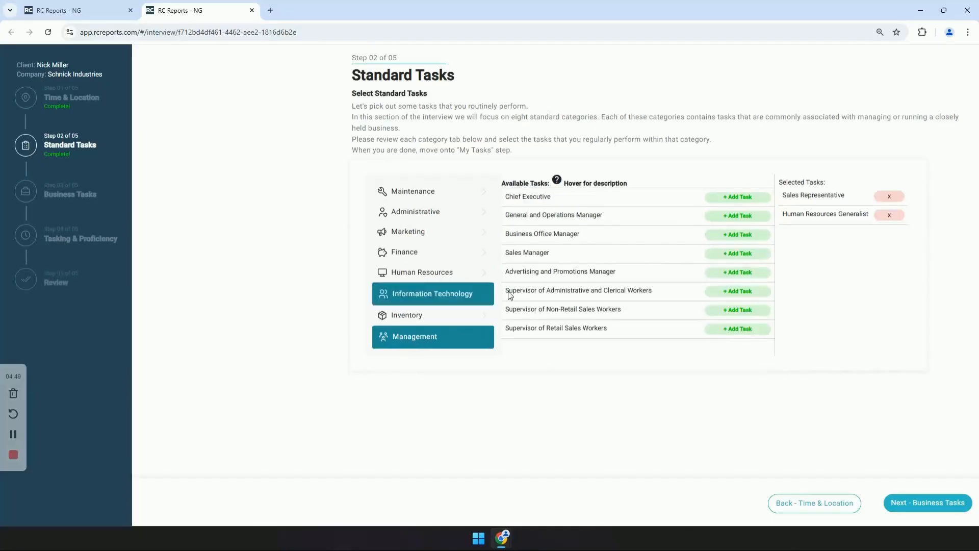
{"action": "mouse_move", "coordinate": [536, 204]}
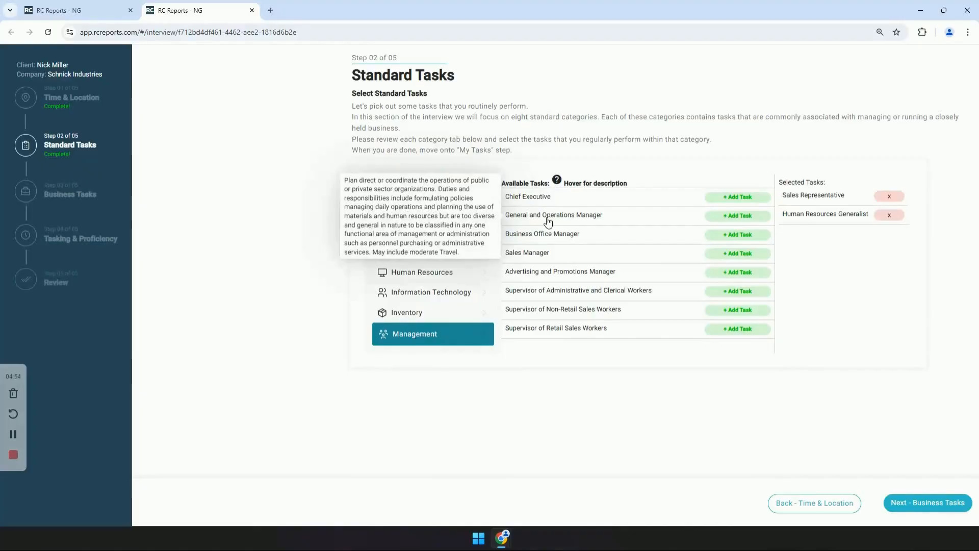
{"action": "left_click", "coordinate": [738, 198]}
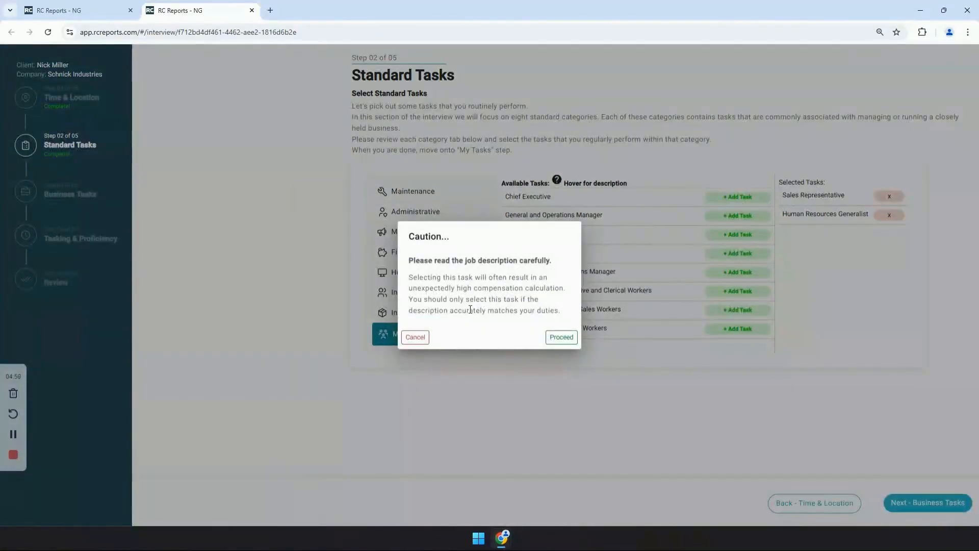
{"action": "left_click", "coordinate": [404, 336]}
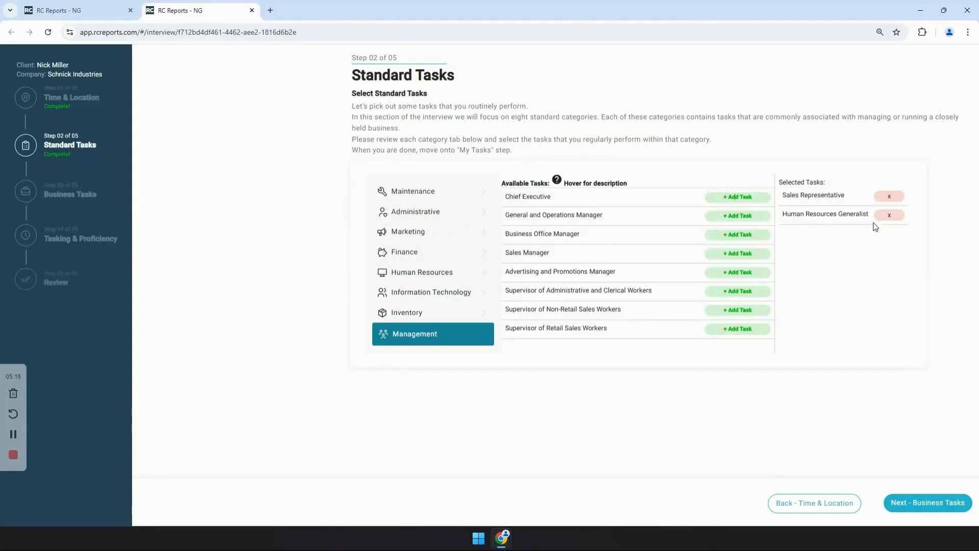
Step: Remove Human Resources Generalist from the selected tasks and recheck the Inventory, Information Technology and Human Resources categories
{"action": "left_click", "coordinate": [889, 216]}
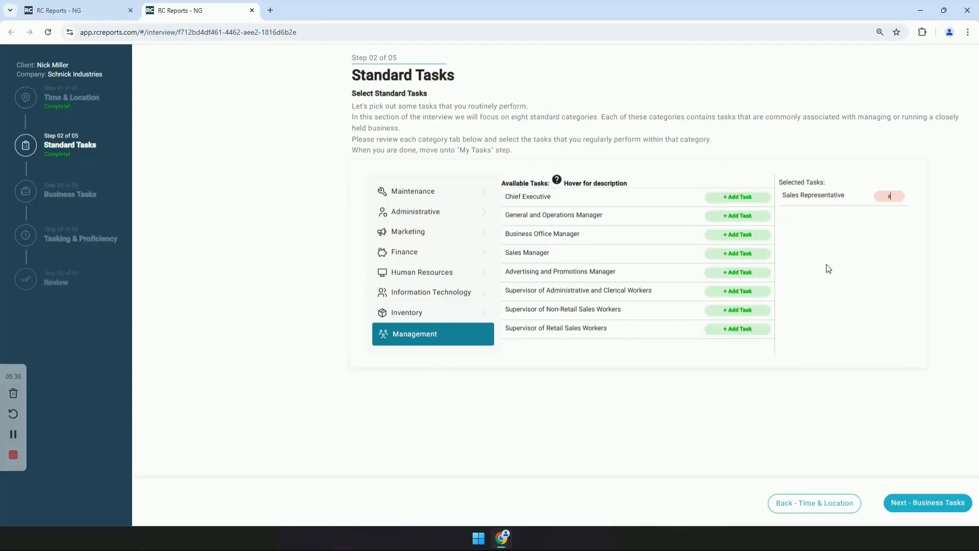
{"action": "left_click", "coordinate": [422, 314]}
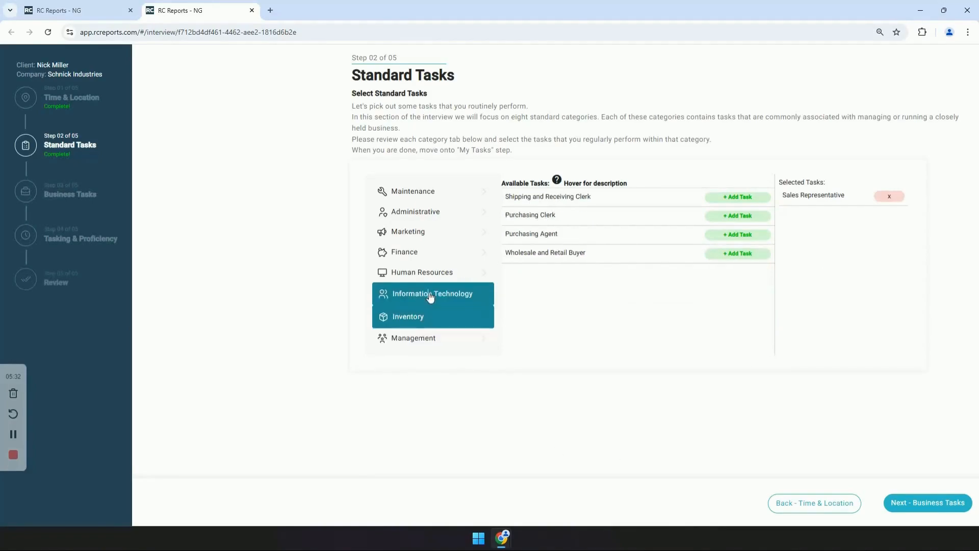
{"action": "left_click", "coordinate": [431, 295]}
{"action": "left_click", "coordinate": [437, 278]}
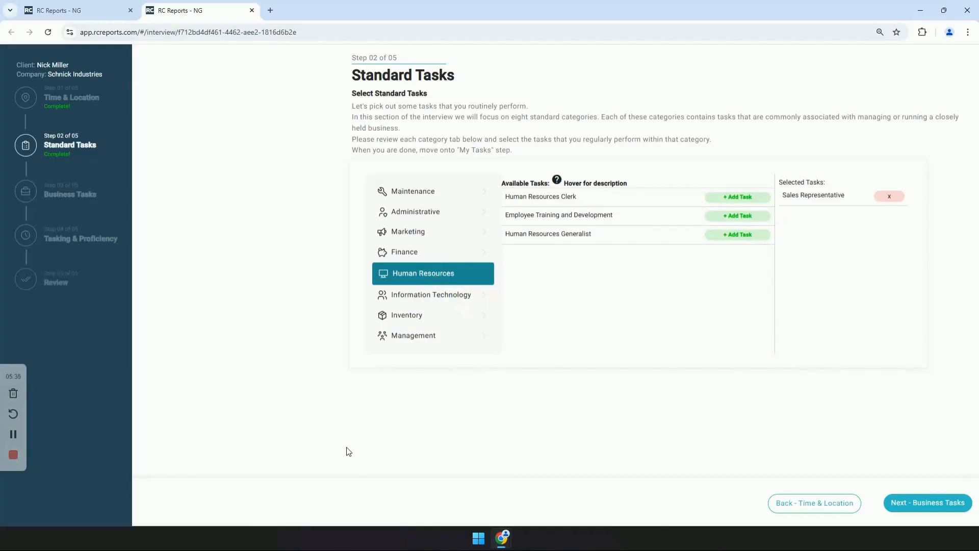
Step: Proceed to the business tasks, search for "real estate" and add Real Estate Agent
{"action": "left_click", "coordinate": [930, 503]}
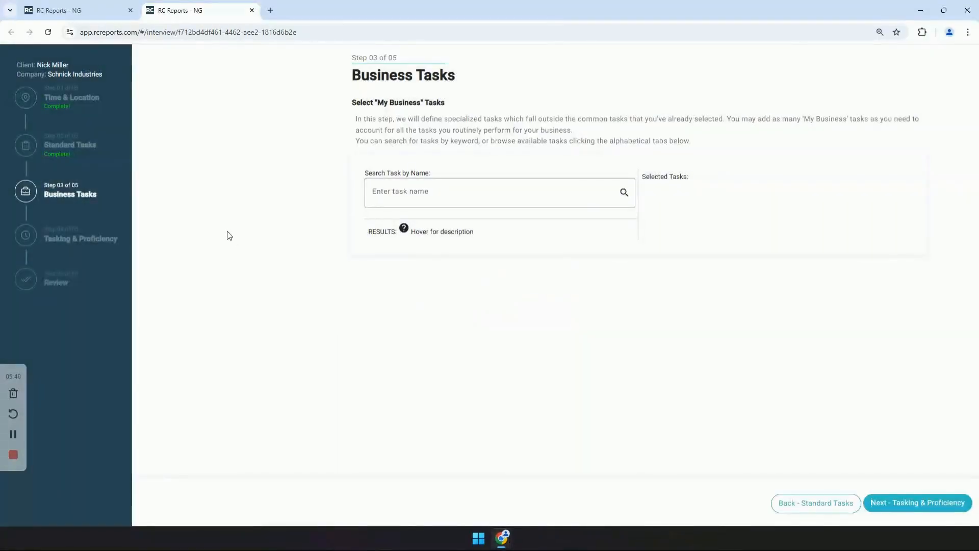
{"action": "left_click", "coordinate": [443, 192]}
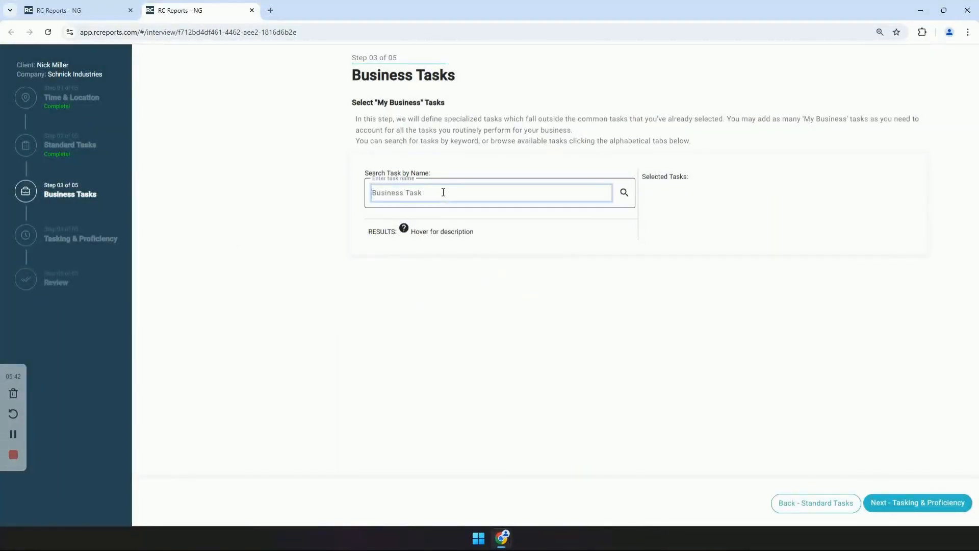
{"action": "type", "text": "real"}
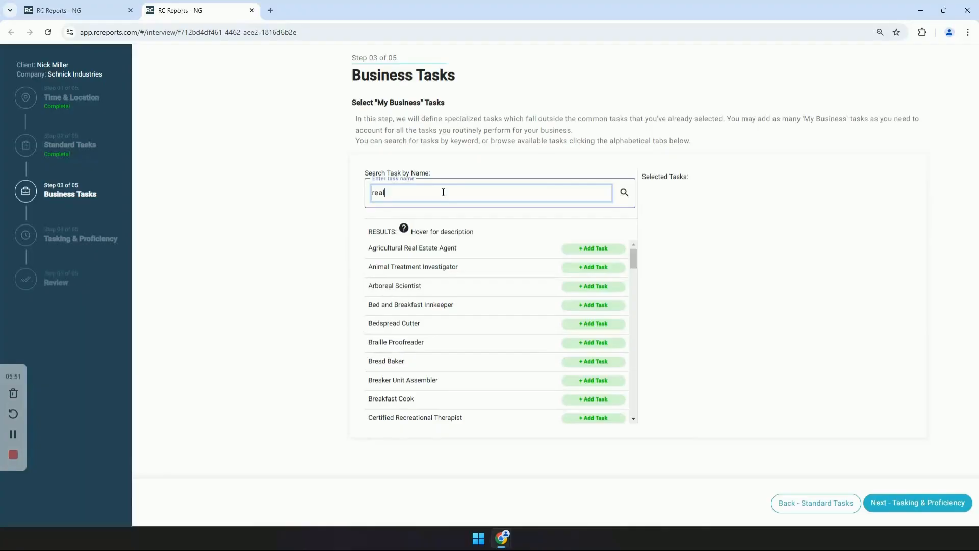
{"action": "type", "text": " estate"}
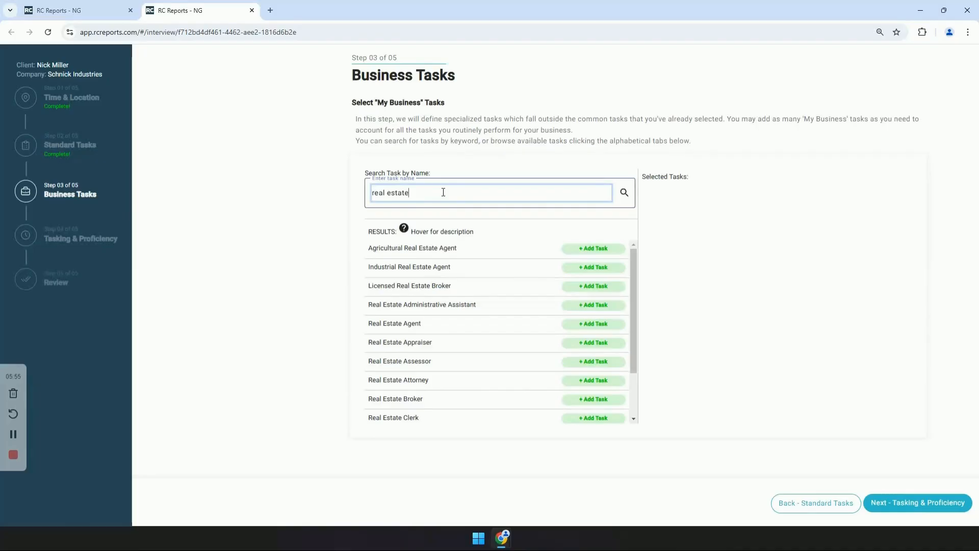
{"action": "mouse_move", "coordinate": [403, 327]}
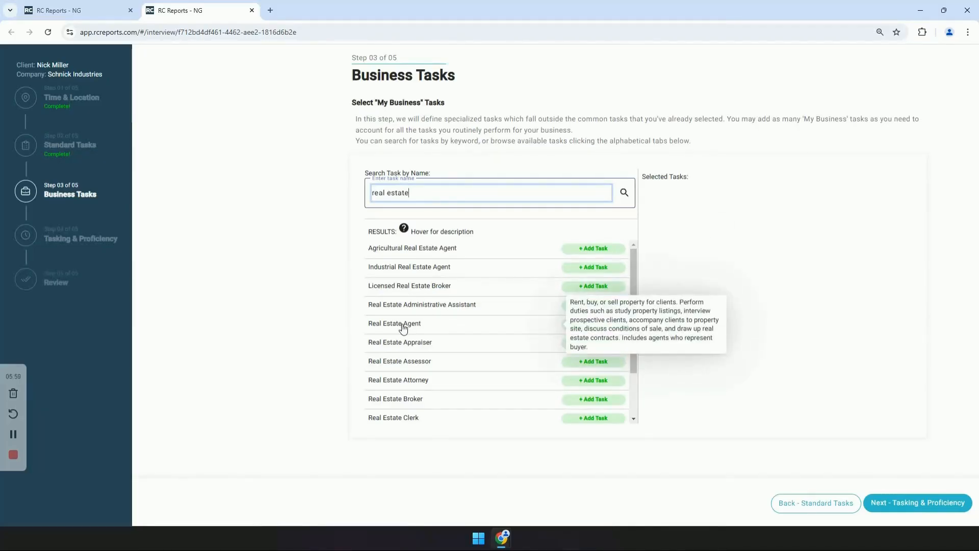
{"action": "mouse_move", "coordinate": [406, 310]}
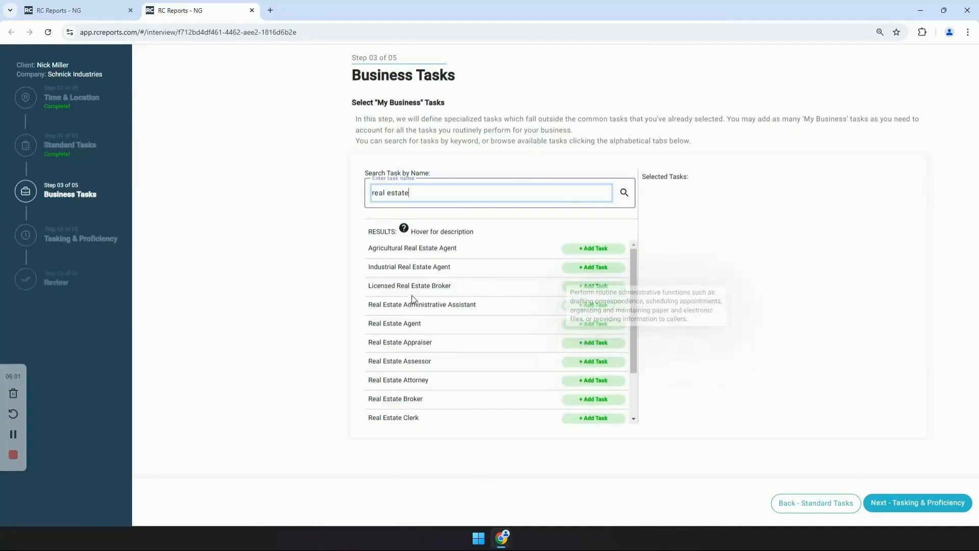
{"action": "left_click", "coordinate": [590, 324]}
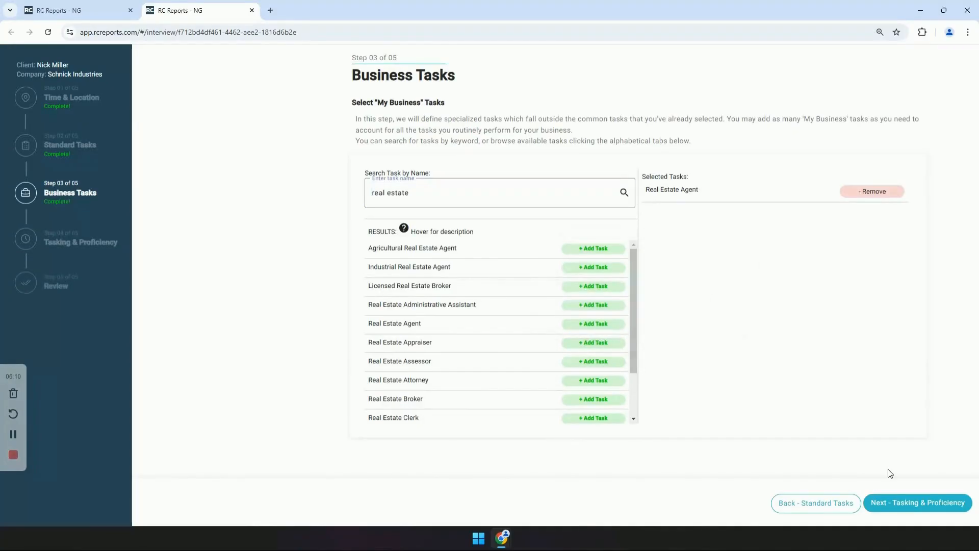
Step: Proceed to tasking and proficiency and allocate 14.8 hours (37%) to Sales Representative at Below Average proficiency
{"action": "left_click", "coordinate": [918, 503]}
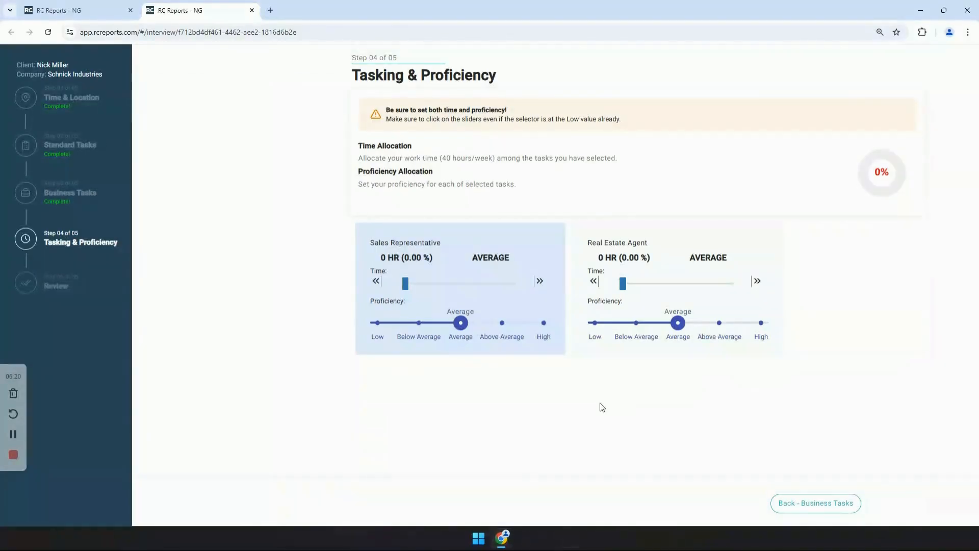
{"action": "mouse_move", "coordinate": [406, 284]}
{"action": "left_click_drag", "start_coordinate": [406, 284], "coordinate": [446, 284]}
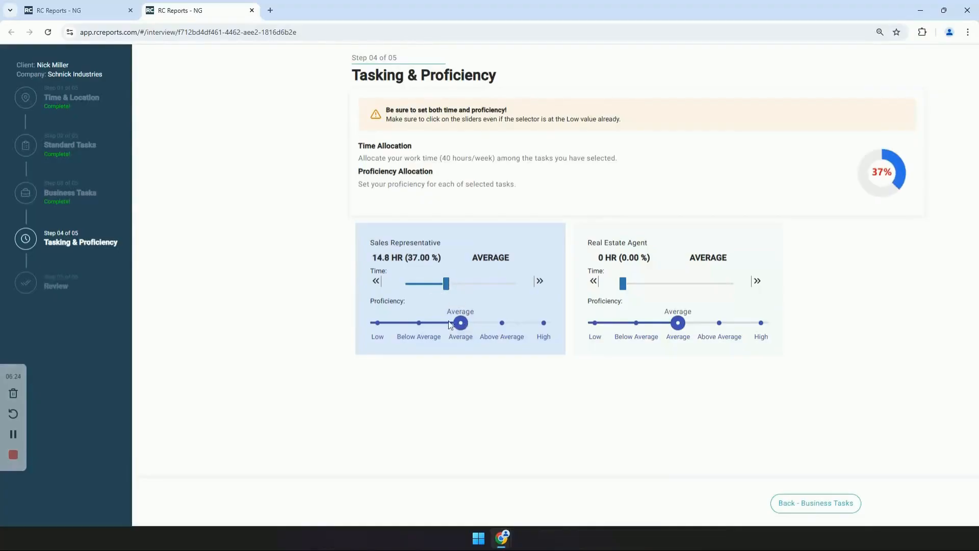
{"action": "left_click", "coordinate": [419, 323]}
Step: Allocate 25.2 hours (63%) to Real Estate Agent at Above Average proficiency and proceed to the interview review
{"action": "left_click_drag", "start_coordinate": [623, 284], "coordinate": [692, 284]}
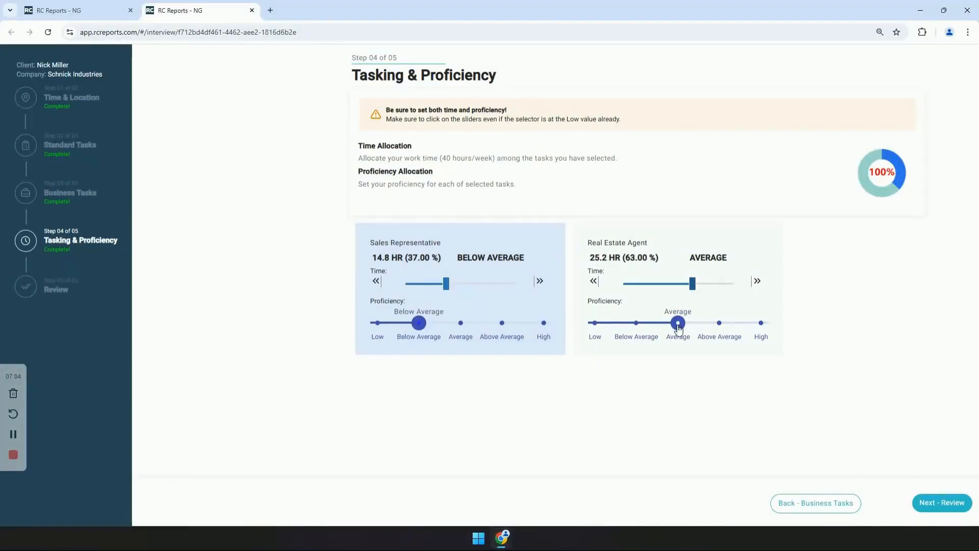
{"action": "left_click", "coordinate": [717, 324]}
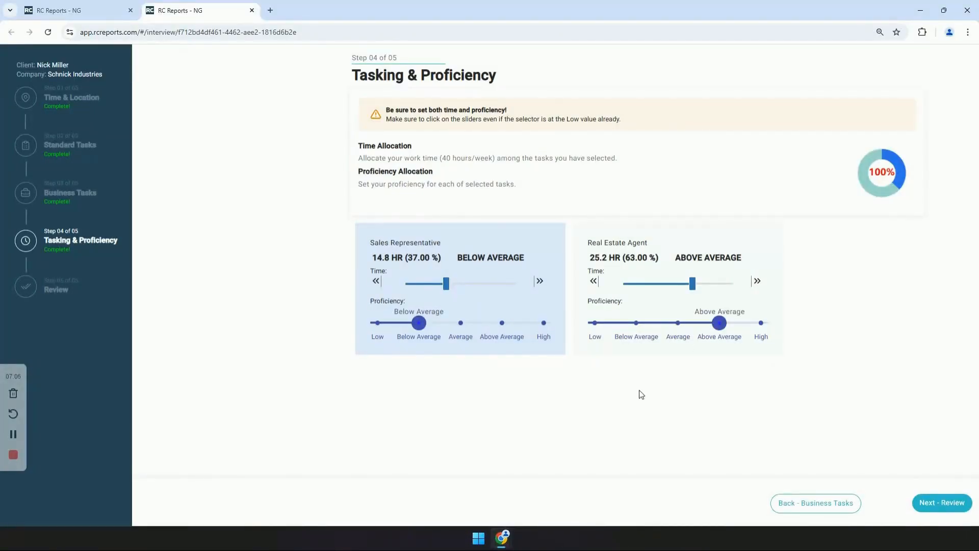
{"action": "left_click", "coordinate": [952, 503]}
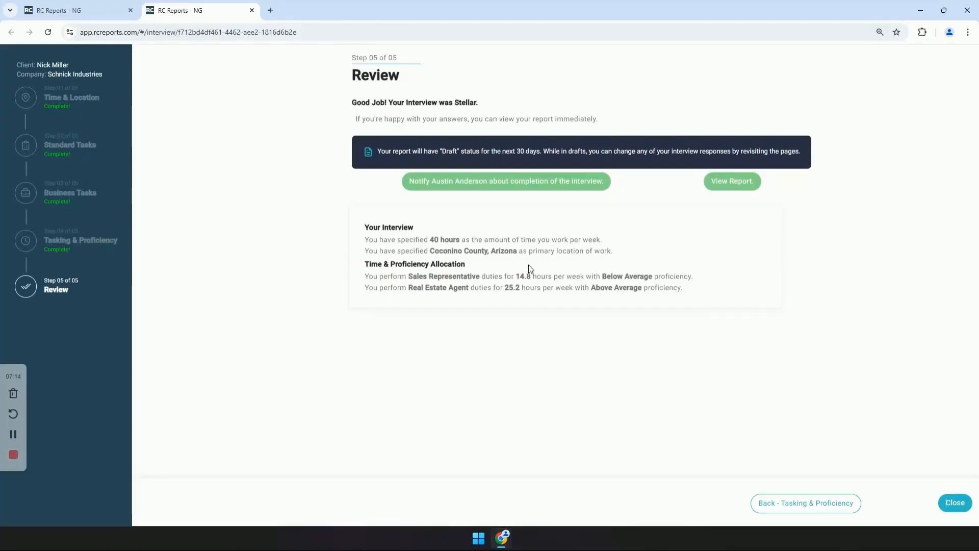
Step: View the generated report PDF, read from the compensation summary through the methodology page, and close it
{"action": "left_click", "coordinate": [733, 187]}
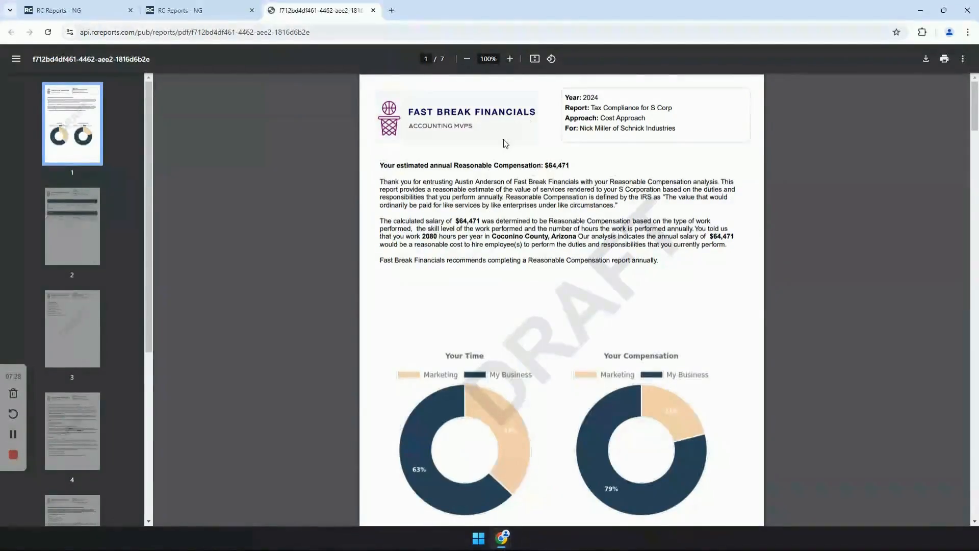
{"action": "left_click_drag", "start_coordinate": [976, 110], "coordinate": [976, 173]}
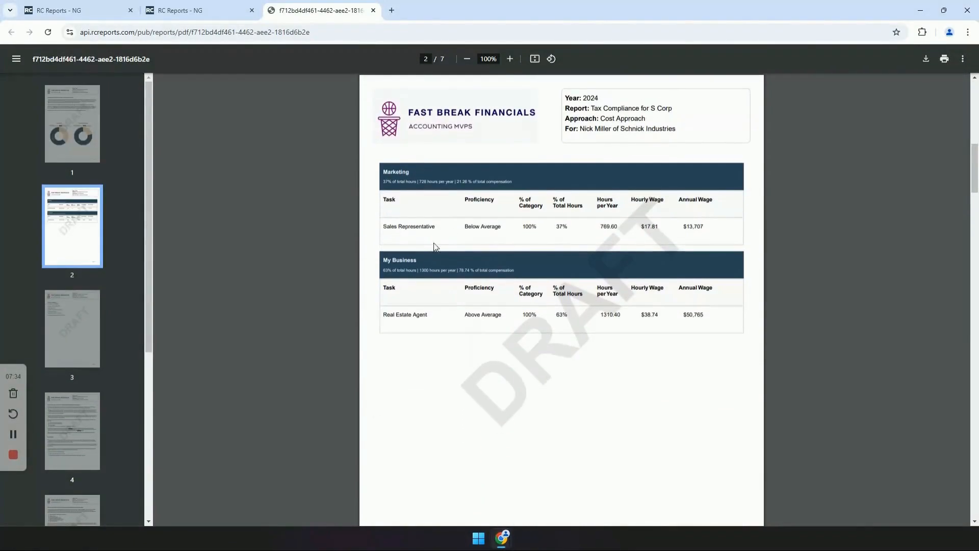
{"action": "left_click_drag", "start_coordinate": [974, 167], "coordinate": [974, 214]}
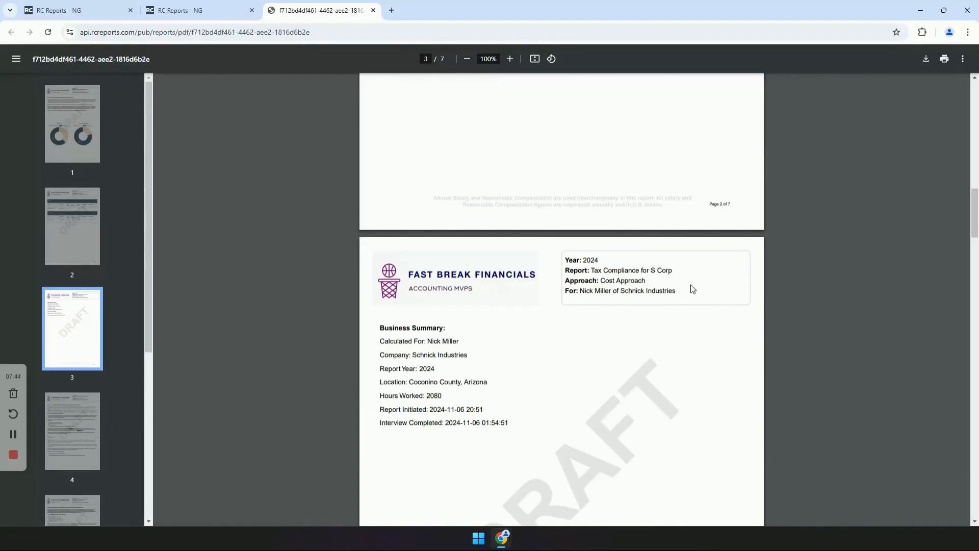
{"action": "left_click_drag", "start_coordinate": [972, 220], "coordinate": [967, 286]}
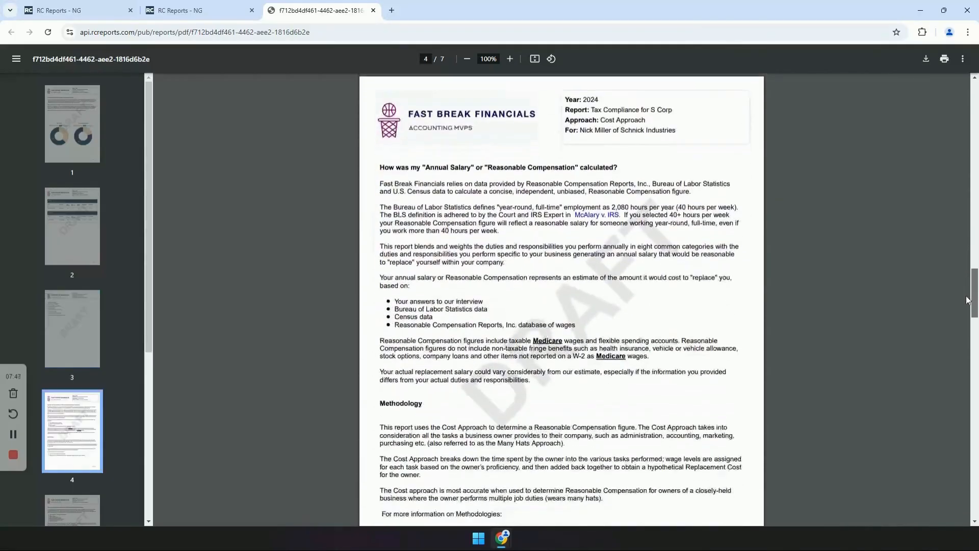
{"action": "left_click_drag", "start_coordinate": [967, 300], "coordinate": [968, 303]}
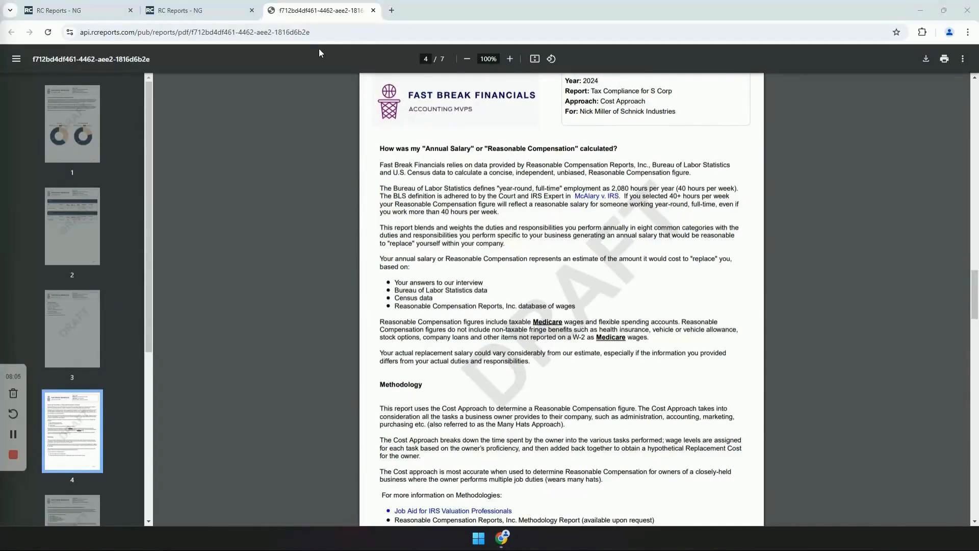
{"action": "middle_click", "coordinate": [299, 16]}
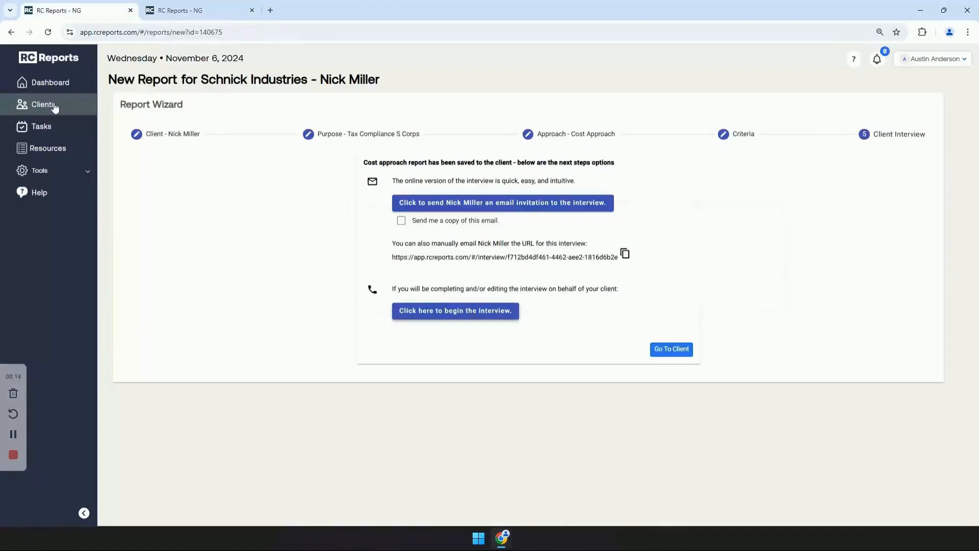
Step: Open the draft 2024 Cost Approach report from the Schnick Industries client dated 11-06-2024 in the clients list and finalize it
{"action": "left_click", "coordinate": [52, 106]}
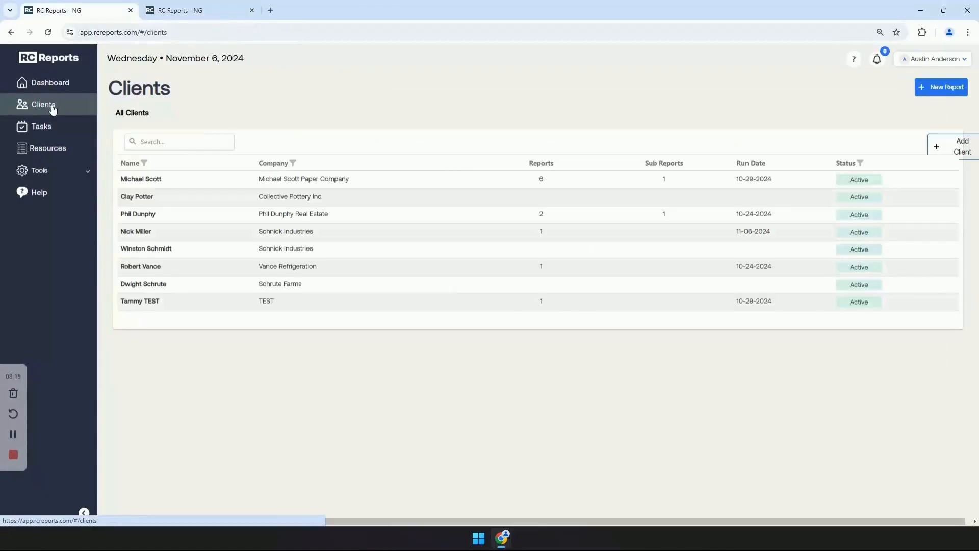
{"action": "left_click", "coordinate": [142, 235]}
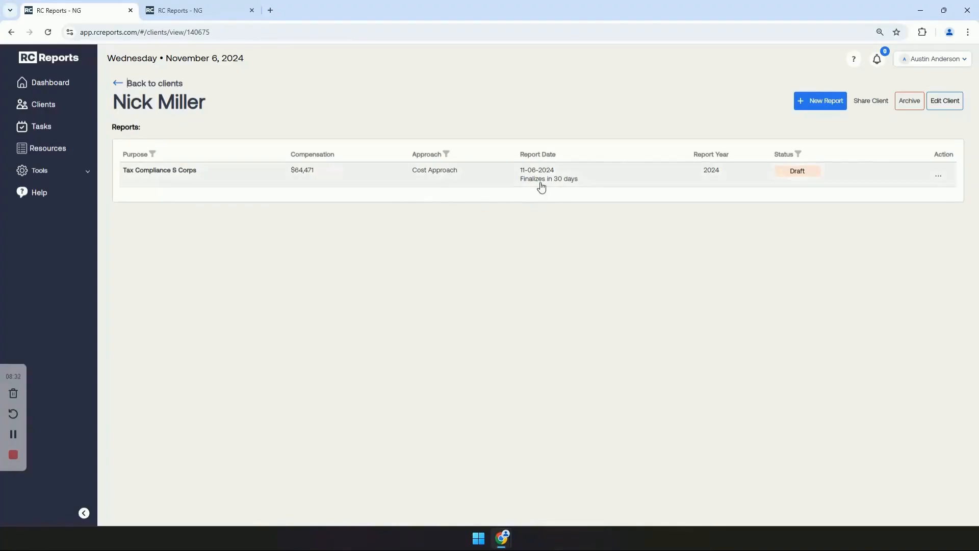
{"action": "left_click", "coordinate": [303, 180]}
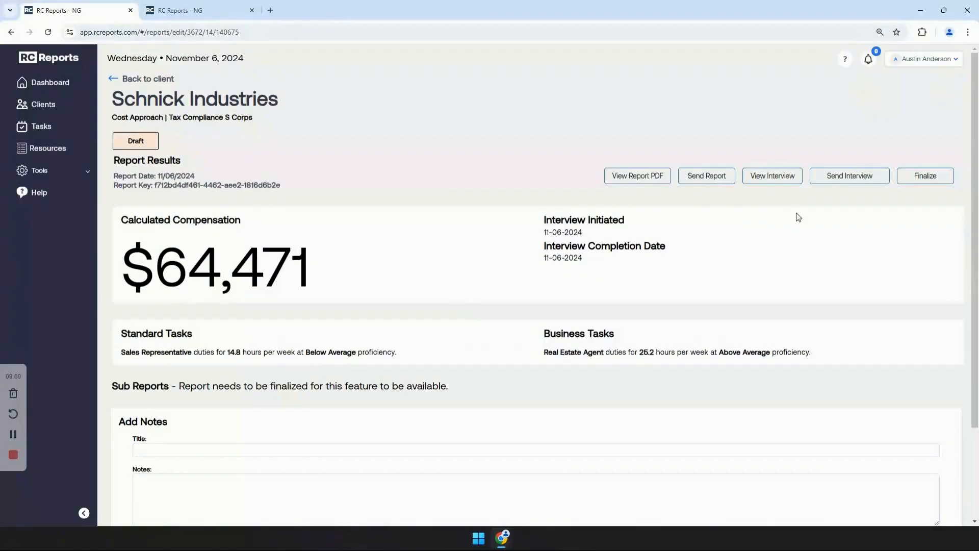
{"action": "left_click", "coordinate": [946, 180]}
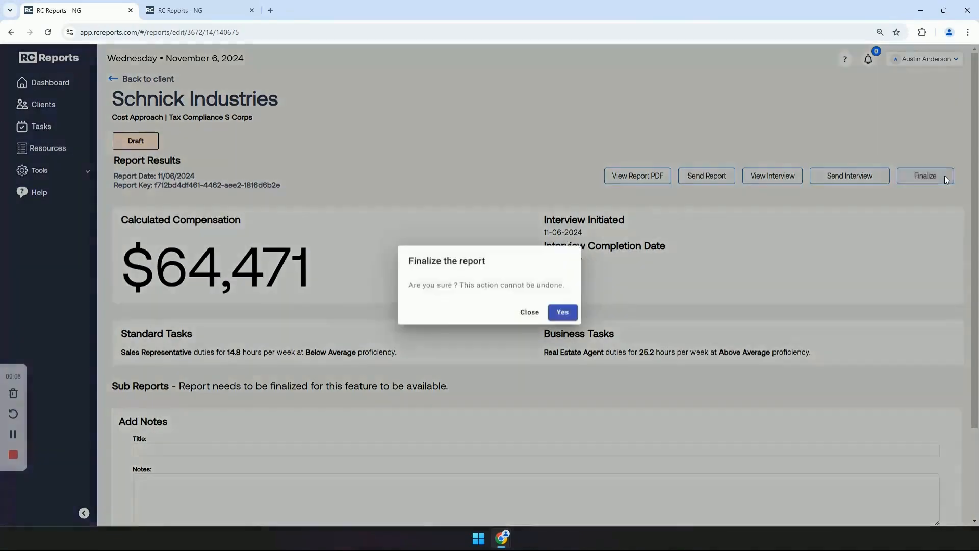
{"action": "left_click", "coordinate": [571, 315]}
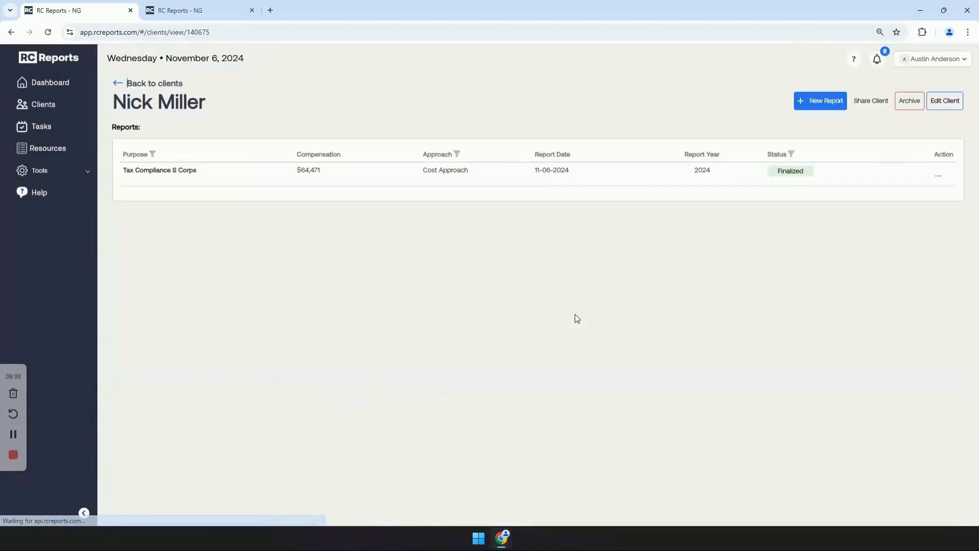
Step: Reopen the finalized report, then generate and open its Entity Selection Planner sub report
{"action": "left_click", "coordinate": [509, 178]}
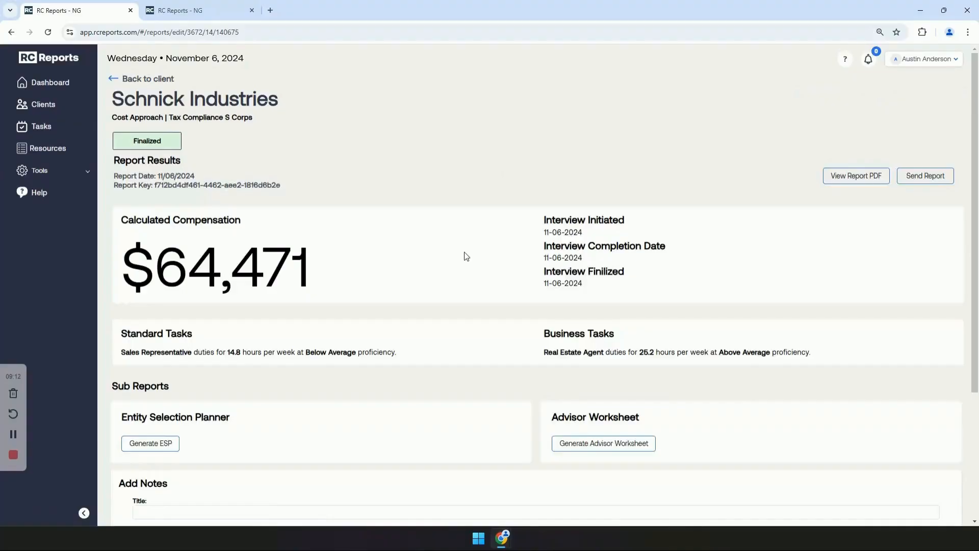
{"action": "scroll", "coordinate": [466, 256], "scroll_direction": "down", "scroll_amount": 2}
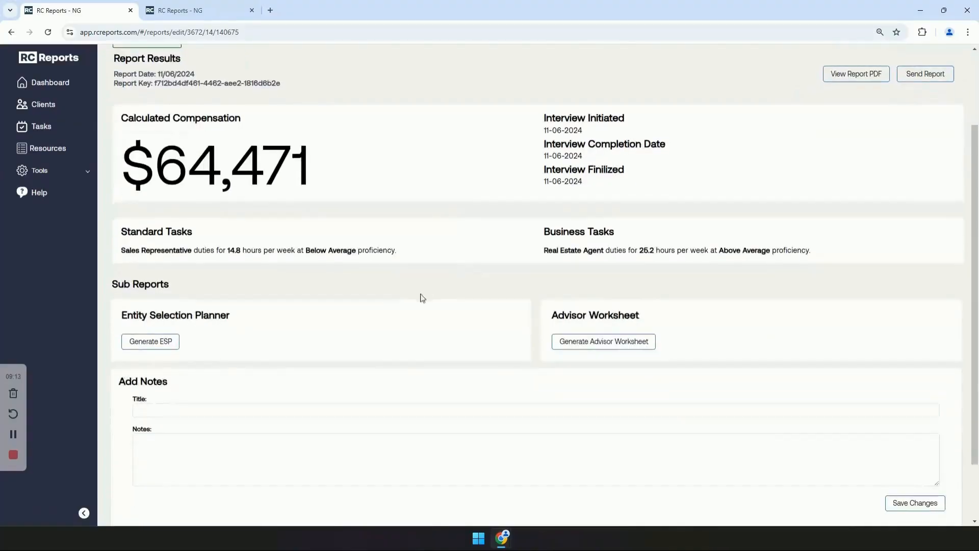
{"action": "left_click", "coordinate": [172, 346]}
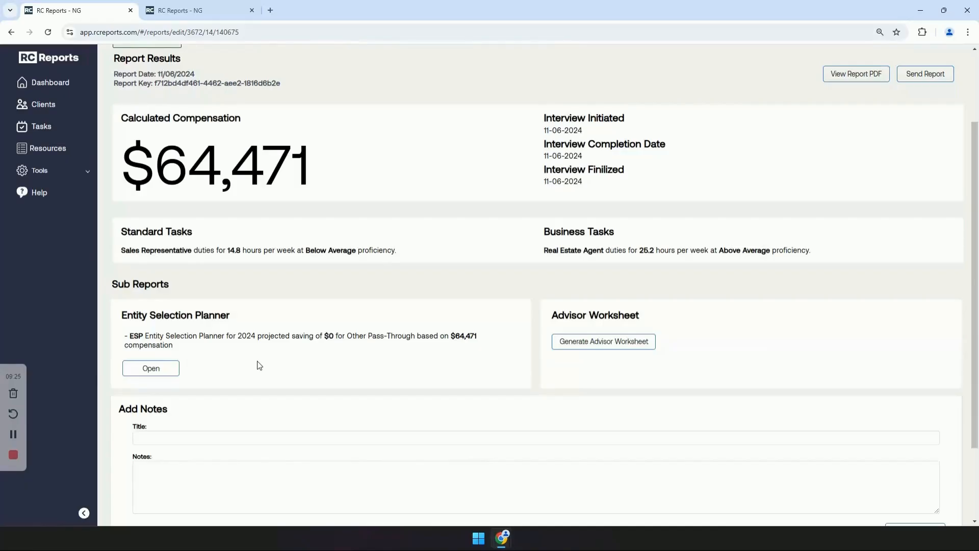
{"action": "left_click", "coordinate": [166, 371]}
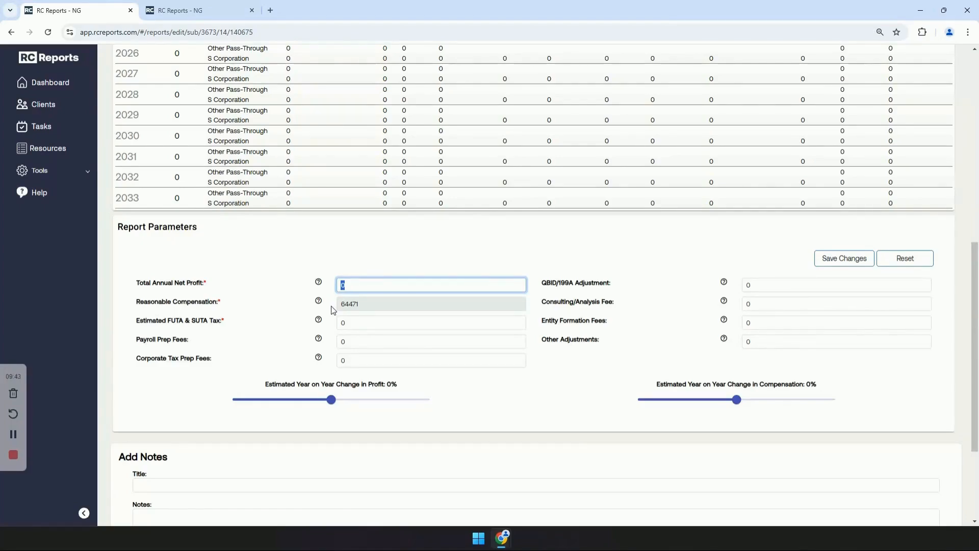
Step: Set the Entity Selection Planner's total annual net profit to 150,000, estimated FUTA & SUTA tax to 500 and payroll prep fees to 1,200
{"action": "type", "text": "150000"}
{"action": "key", "text": "Tab"}
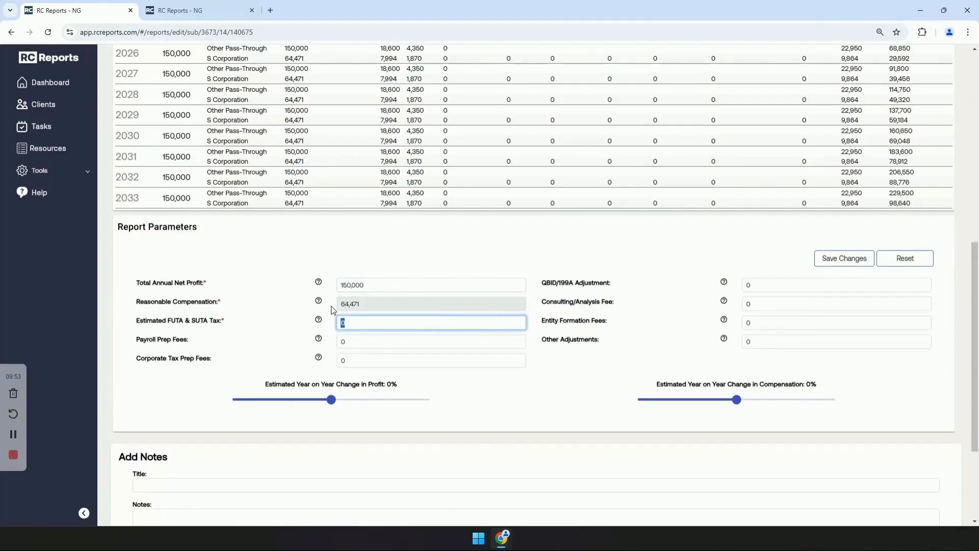
{"action": "type", "text": "500"}
{"action": "key", "text": "Tab"}
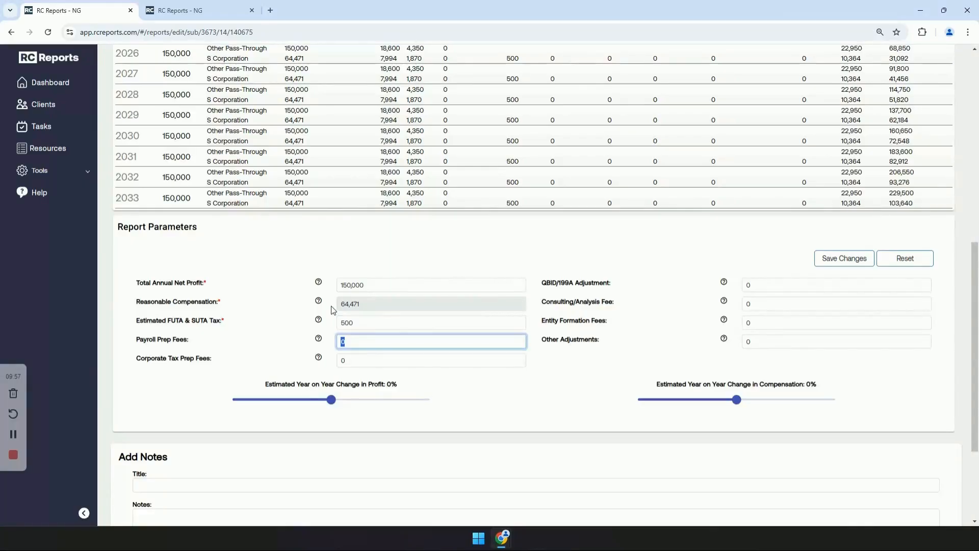
{"action": "type", "text": "1200"}
{"action": "key", "text": "Tab"}
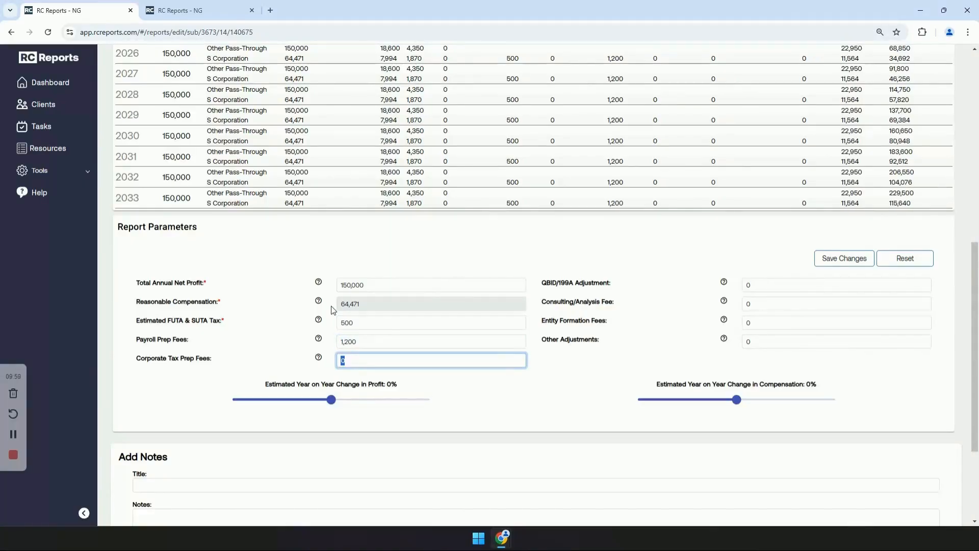
Step: Review the 10-year cost projection chart and table, view the Entity Selection Planner PDF, and return to the sub report
{"action": "left_click_drag", "start_coordinate": [975, 293], "coordinate": [950, 176]}
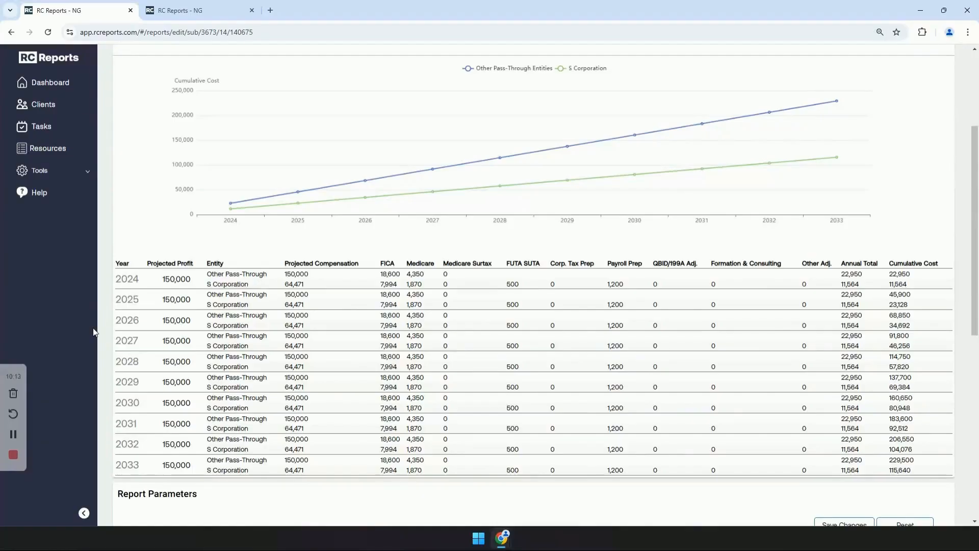
{"action": "scroll", "coordinate": [975, 159], "scroll_direction": "up", "scroll_amount": 1}
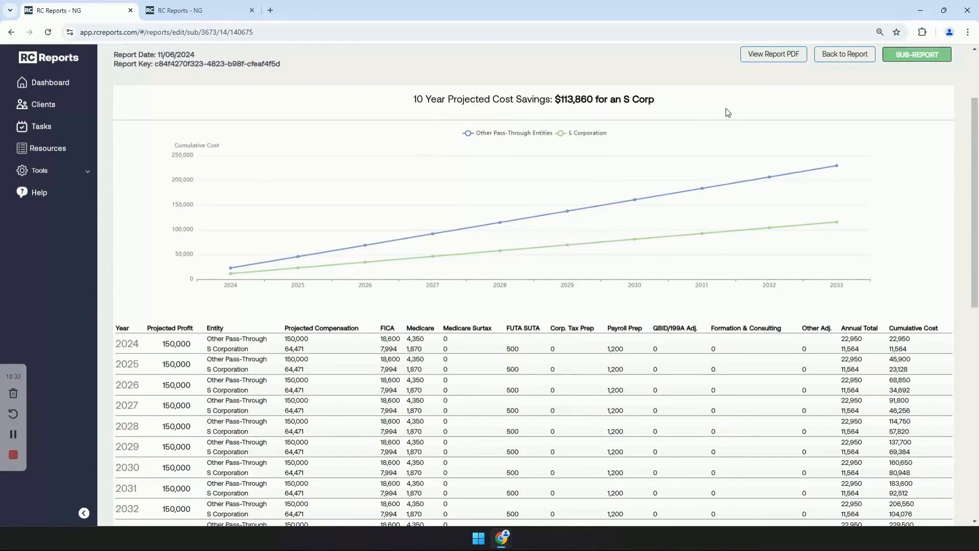
{"action": "left_click", "coordinate": [766, 57]}
{"action": "left_click", "coordinate": [565, 320]}
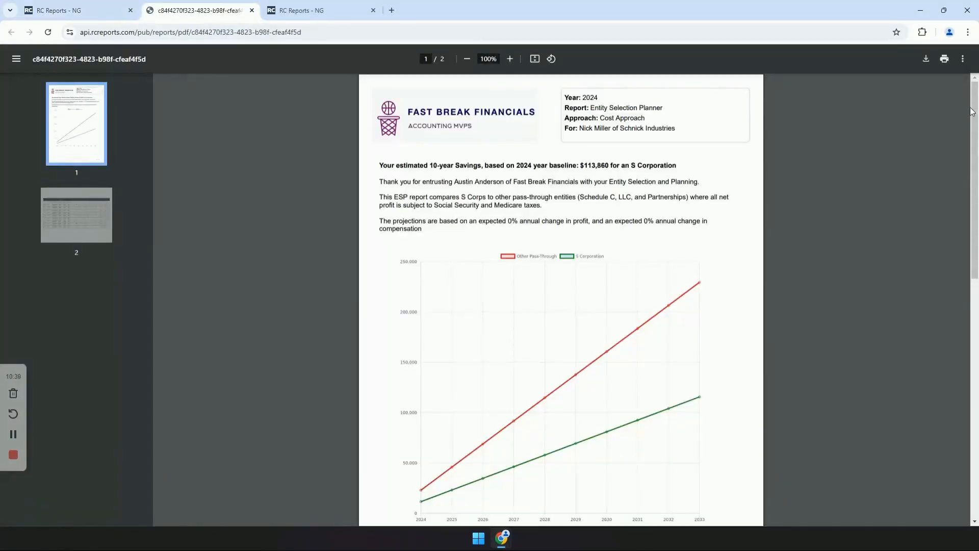
{"action": "mouse_move", "coordinate": [974, 106]}
{"action": "left_mouse_down"}
{"action": "mouse_move", "coordinate": [975, 327]}
{"action": "mouse_move", "coordinate": [975, 102]}
{"action": "left_mouse_up"}
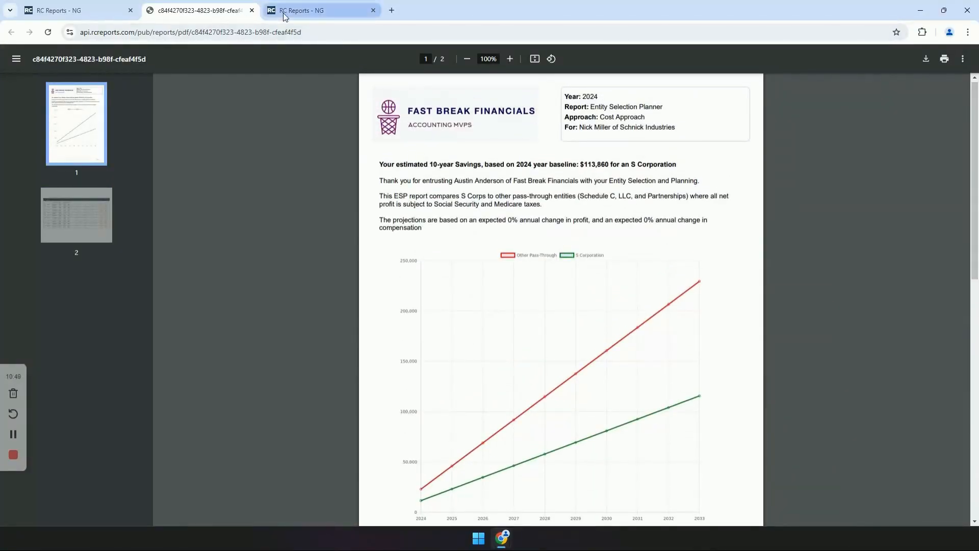
{"action": "left_click", "coordinate": [98, 11]}
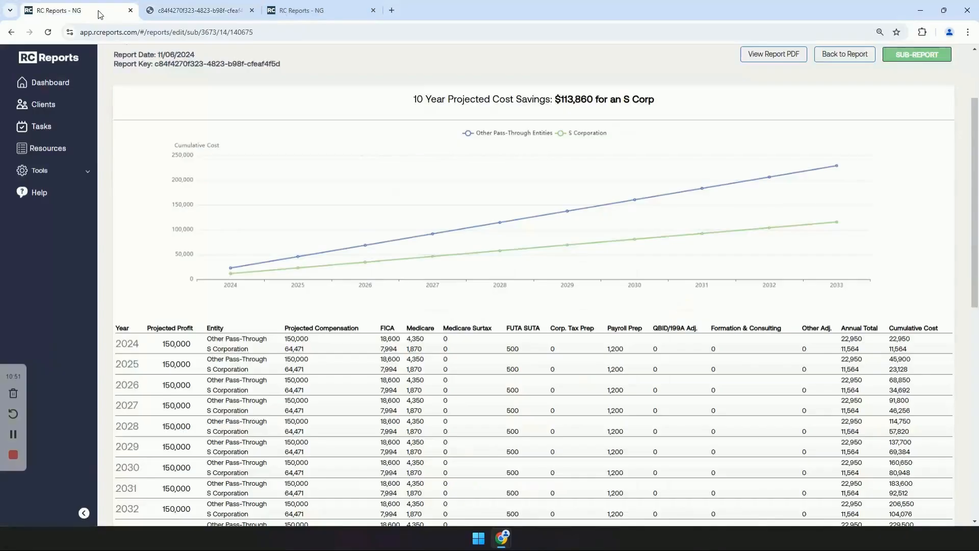
Step: Open the finalized 2024 Cost Approach report from the Schnick Industries client dated 11-06-2024 and check the projected savings under its Entity Selection Planner
{"action": "left_click", "coordinate": [52, 107]}
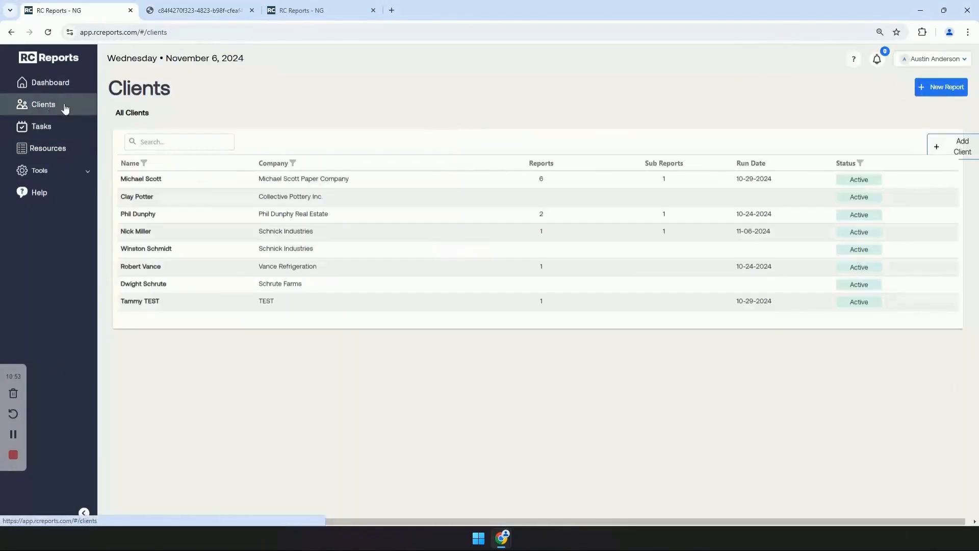
{"action": "left_click", "coordinate": [209, 234]}
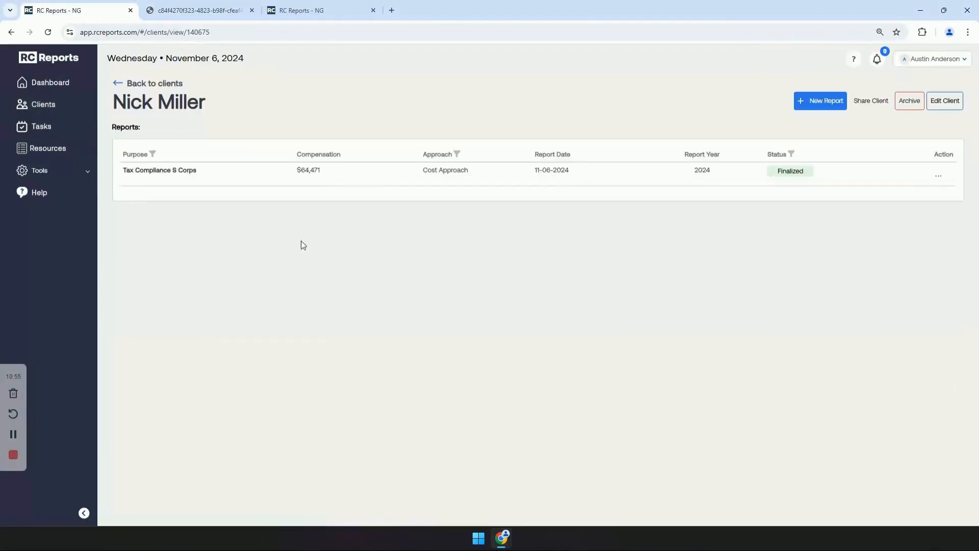
{"action": "left_click", "coordinate": [359, 175]}
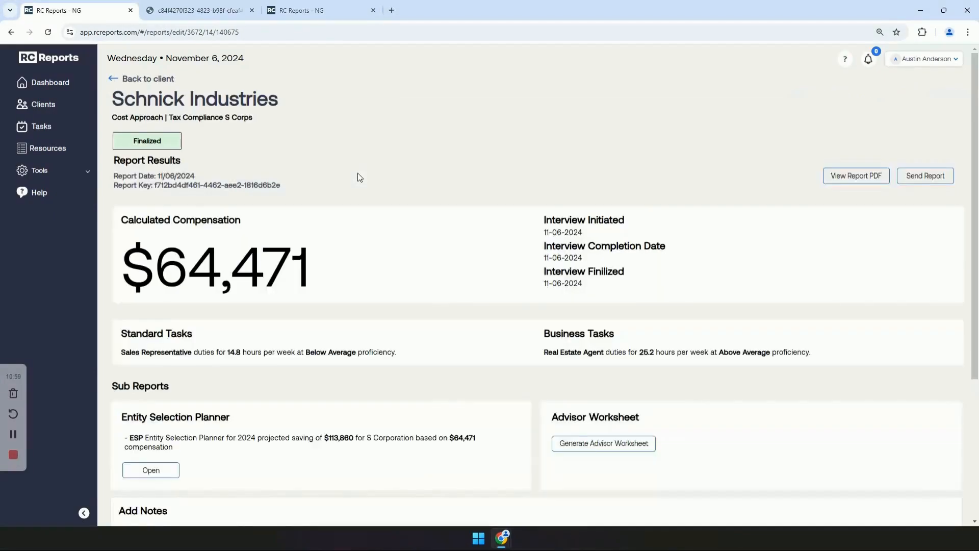
{"action": "scroll", "coordinate": [405, 238], "scroll_direction": "down", "scroll_amount": 1}
{"action": "scroll", "coordinate": [409, 239], "scroll_direction": "down", "scroll_amount": 2}
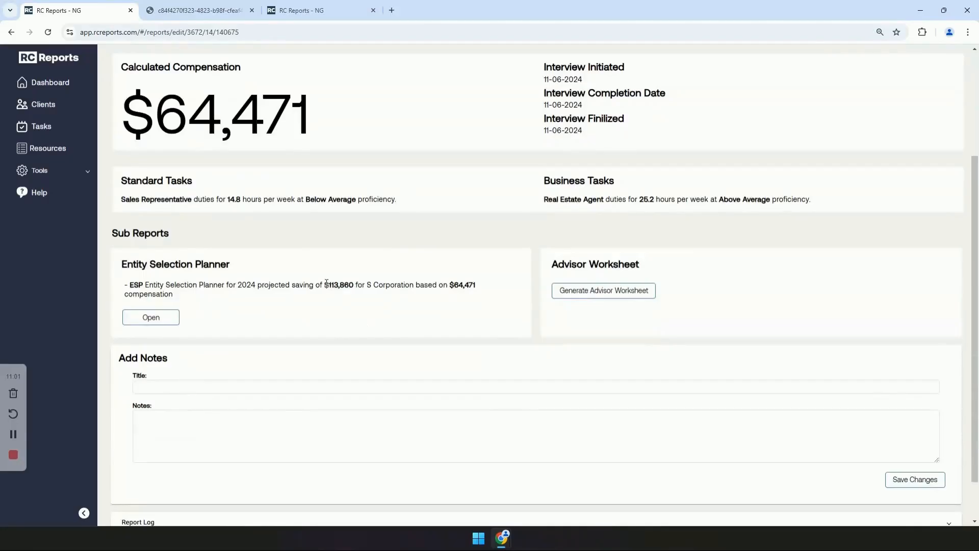
{"action": "left_click_drag", "start_coordinate": [325, 284], "coordinate": [353, 288]}
{"action": "scroll", "coordinate": [350, 311], "scroll_direction": "up", "scroll_amount": 1}
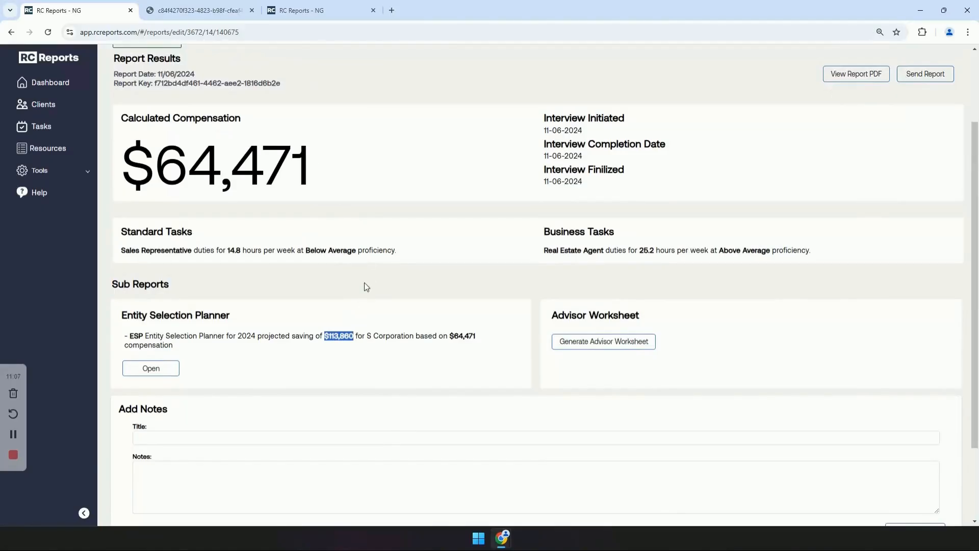
{"action": "scroll", "coordinate": [365, 286], "scroll_direction": "up", "scroll_amount": 2}
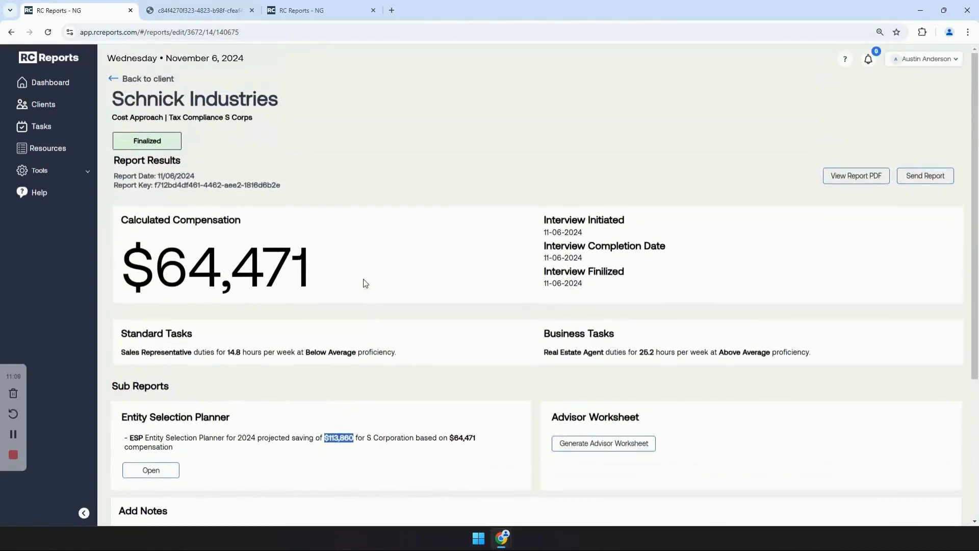
Step: Return from the report to the full clients list and open the Resource Library
{"action": "left_click", "coordinate": [114, 80]}
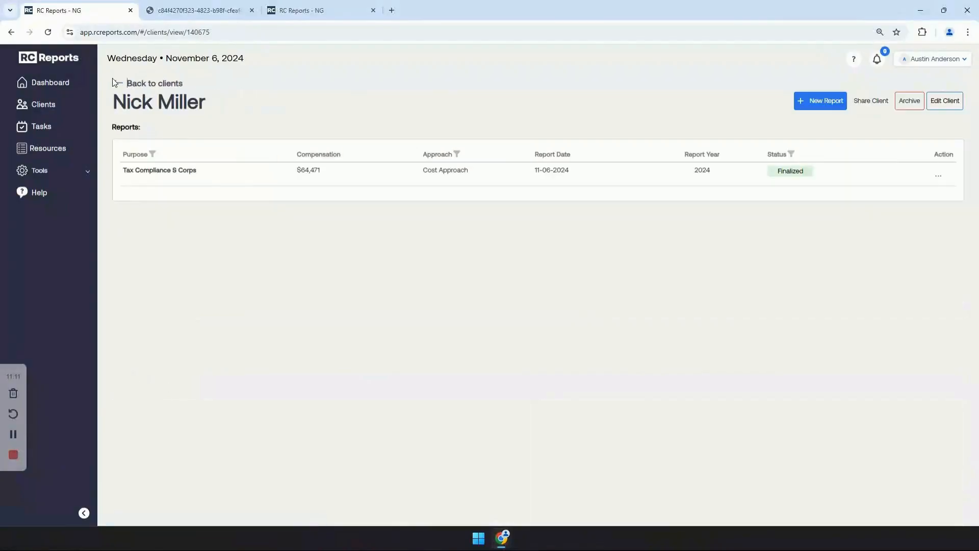
{"action": "left_click", "coordinate": [116, 86]}
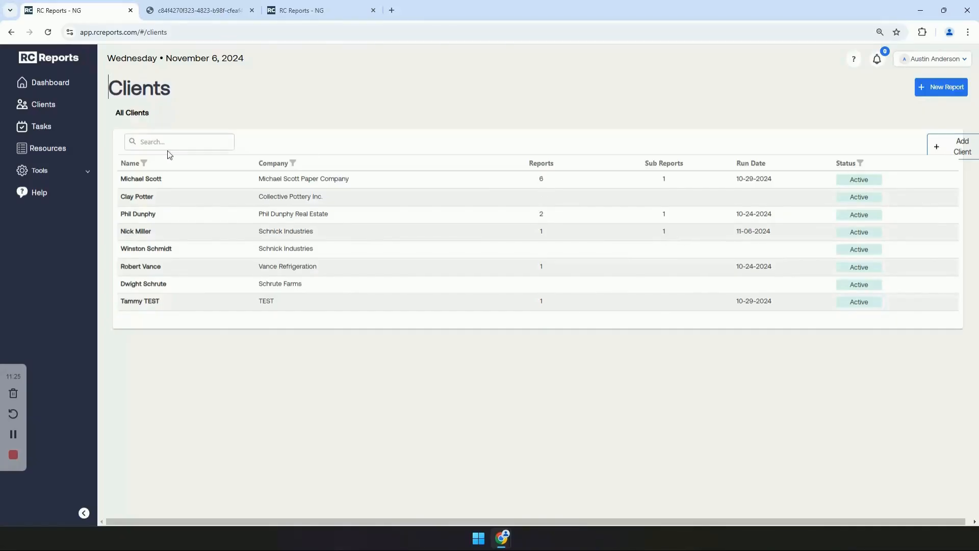
{"action": "left_click", "coordinate": [42, 153]}
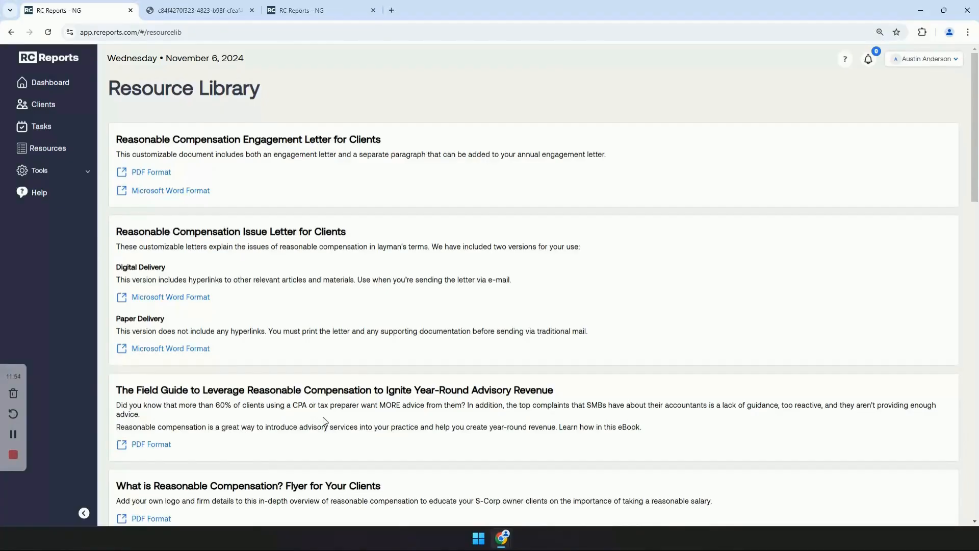
Step: Open the Wage Lookup tool and set the work location to Columbia County, Arkansas
{"action": "left_click", "coordinate": [46, 174]}
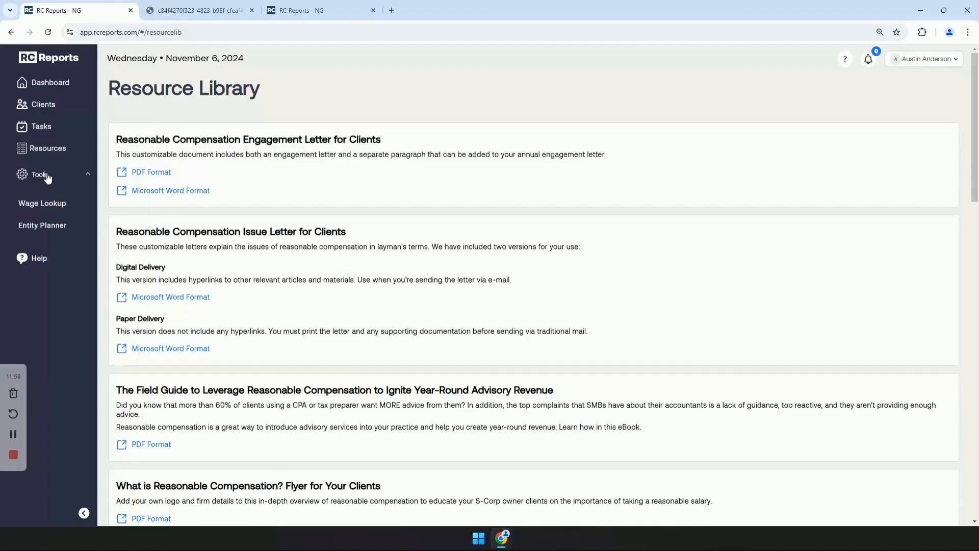
{"action": "left_click", "coordinate": [50, 208]}
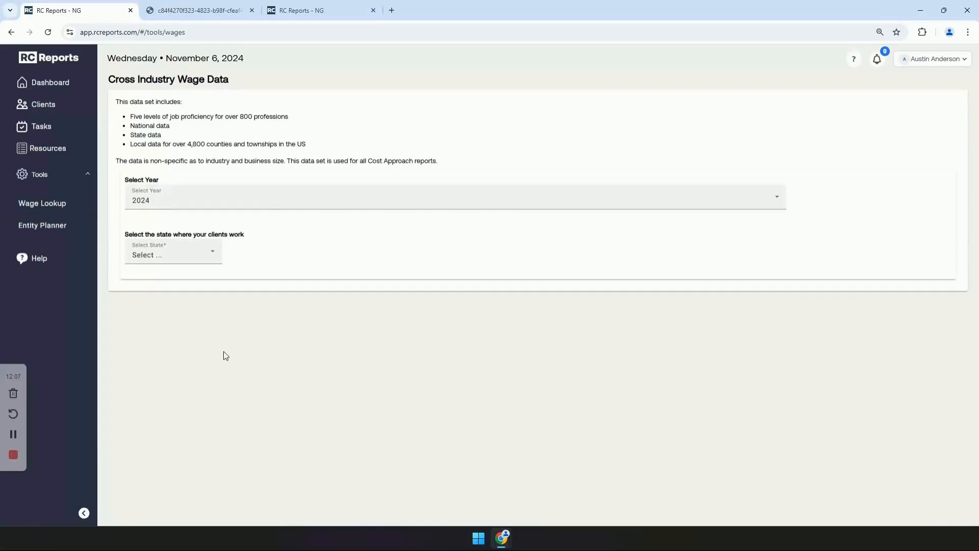
{"action": "left_click", "coordinate": [191, 262]}
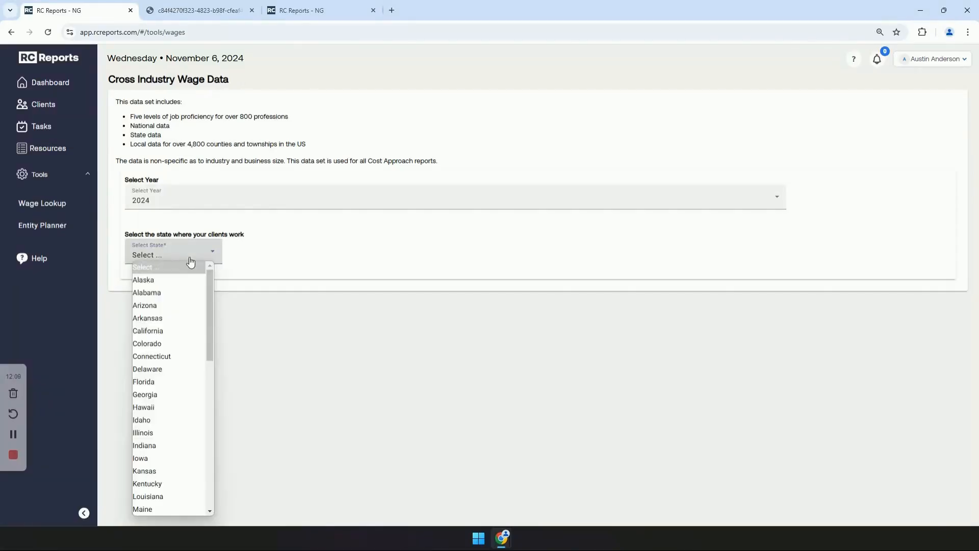
{"action": "left_click", "coordinate": [179, 317]}
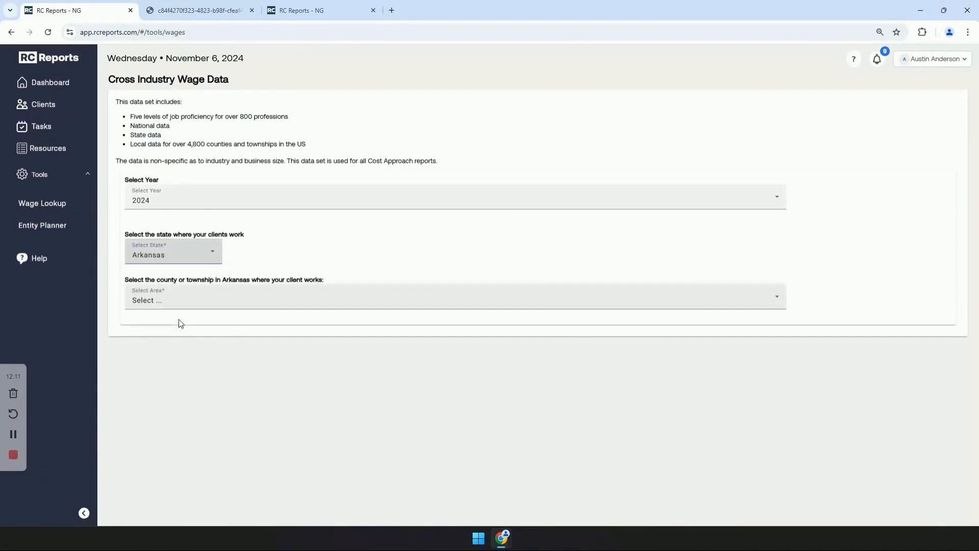
{"action": "left_click", "coordinate": [235, 306]}
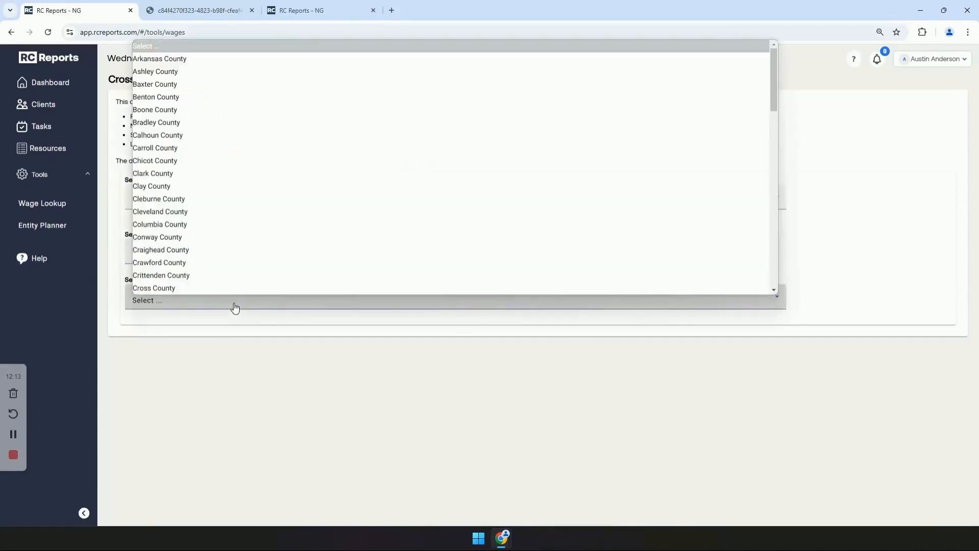
{"action": "left_click", "coordinate": [185, 225]}
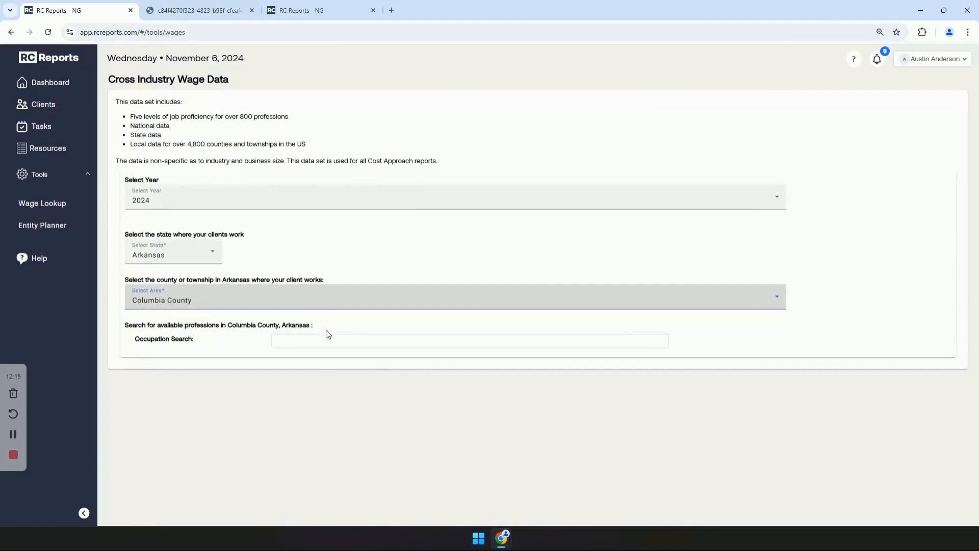
Step: Search the occupations for "real estate" and view the Real Estate Agent wages by proficiency at county, state and national level
{"action": "left_click", "coordinate": [309, 340]}
{"action": "type", "text": "real estate"}
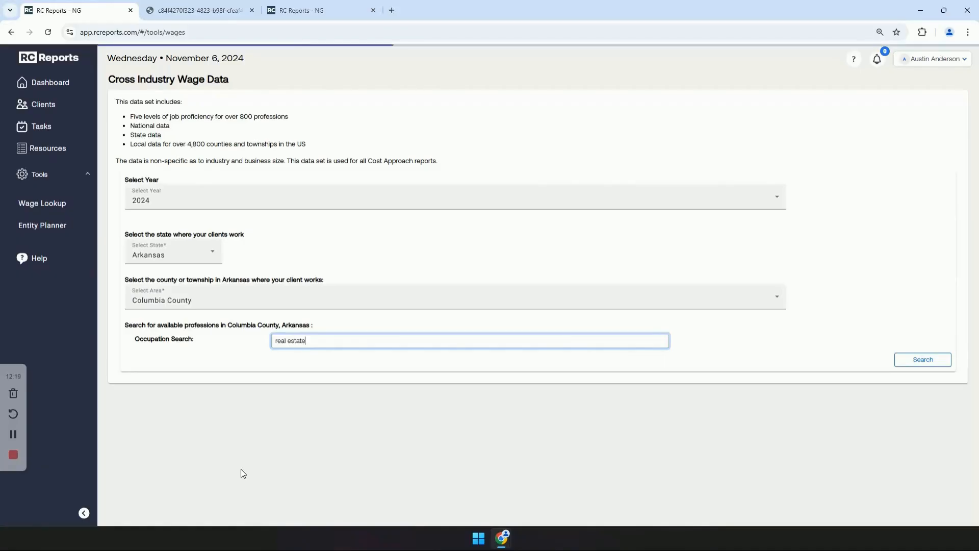
{"action": "key", "text": "Return"}
{"action": "left_click_drag", "start_coordinate": [973, 255], "coordinate": [968, 437]}
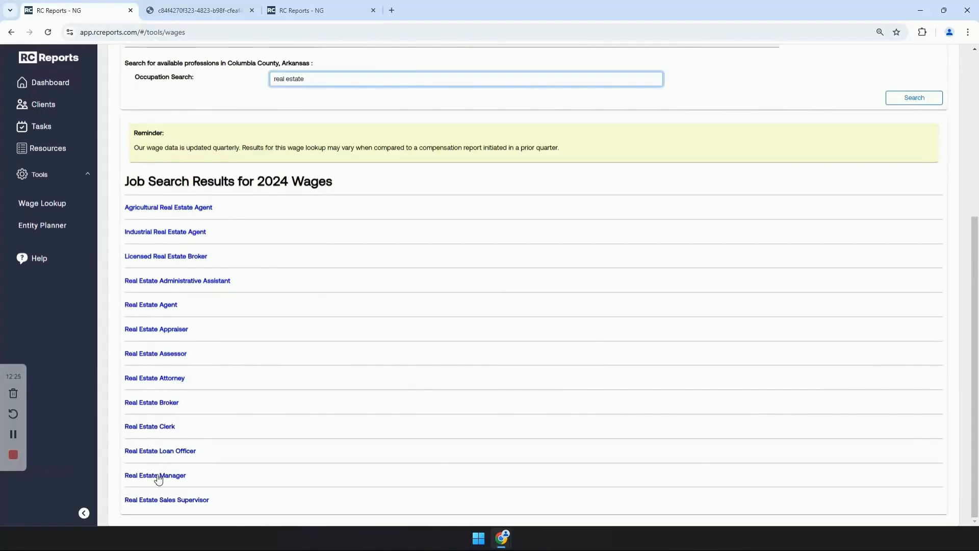
{"action": "left_click", "coordinate": [162, 307]}
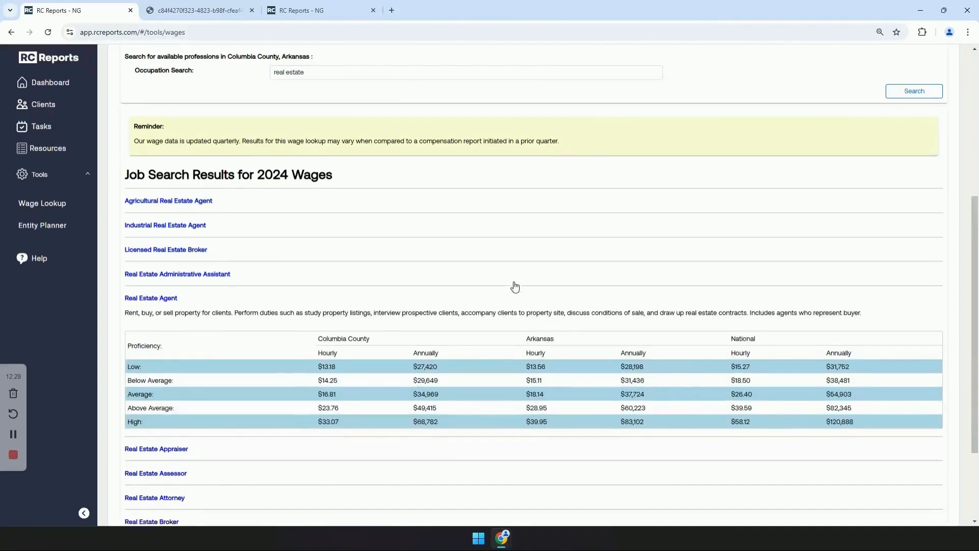
{"action": "scroll", "coordinate": [515, 287], "scroll_direction": "down", "scroll_amount": 1}
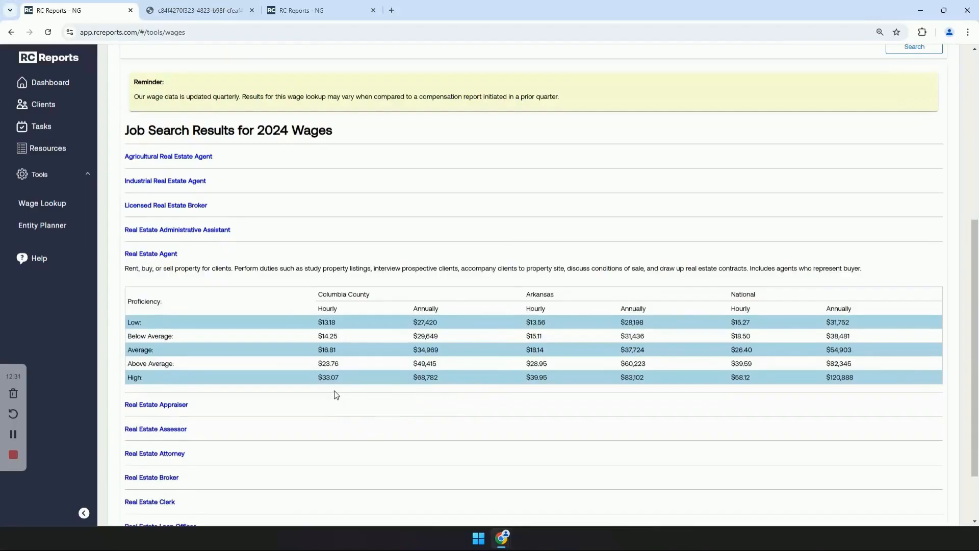